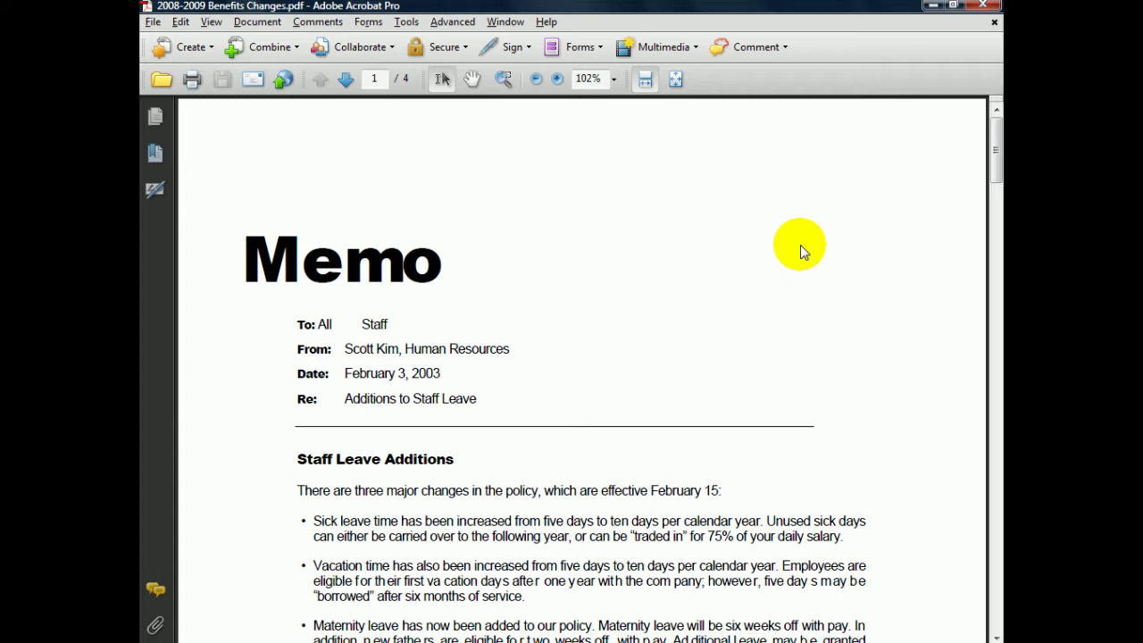
# Scroll through the memo, chart and table to page 3, whose footer wrongly reads 1
pyautogui.scroll(-2, 800, 244)
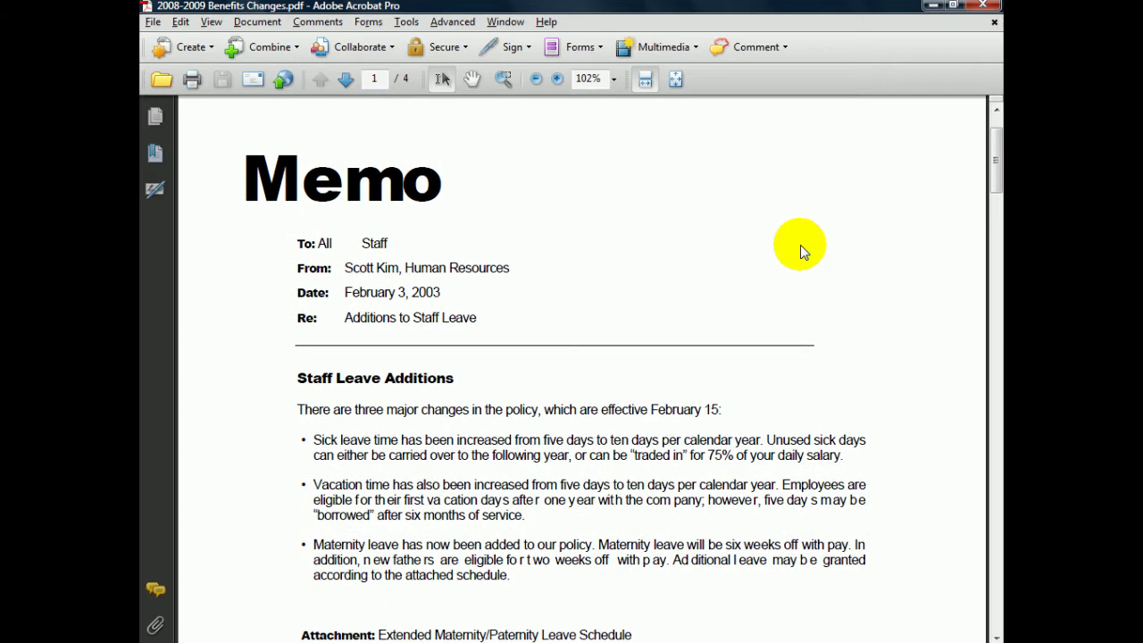
pyautogui.scroll(-10, 800, 245)
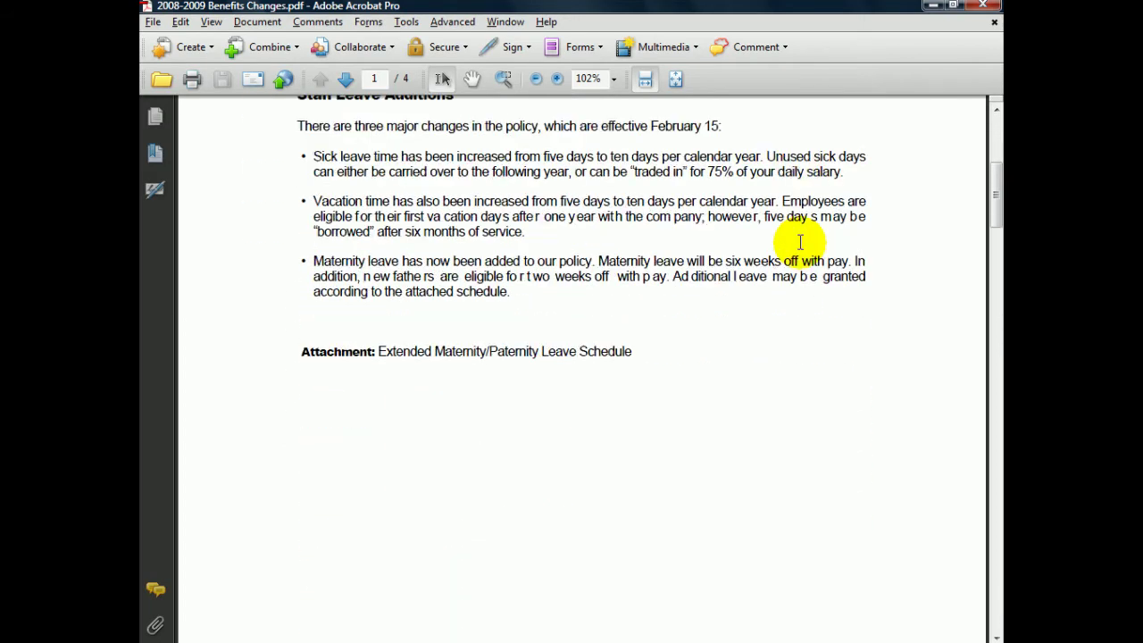
pyautogui.scroll(-2, 800, 243)
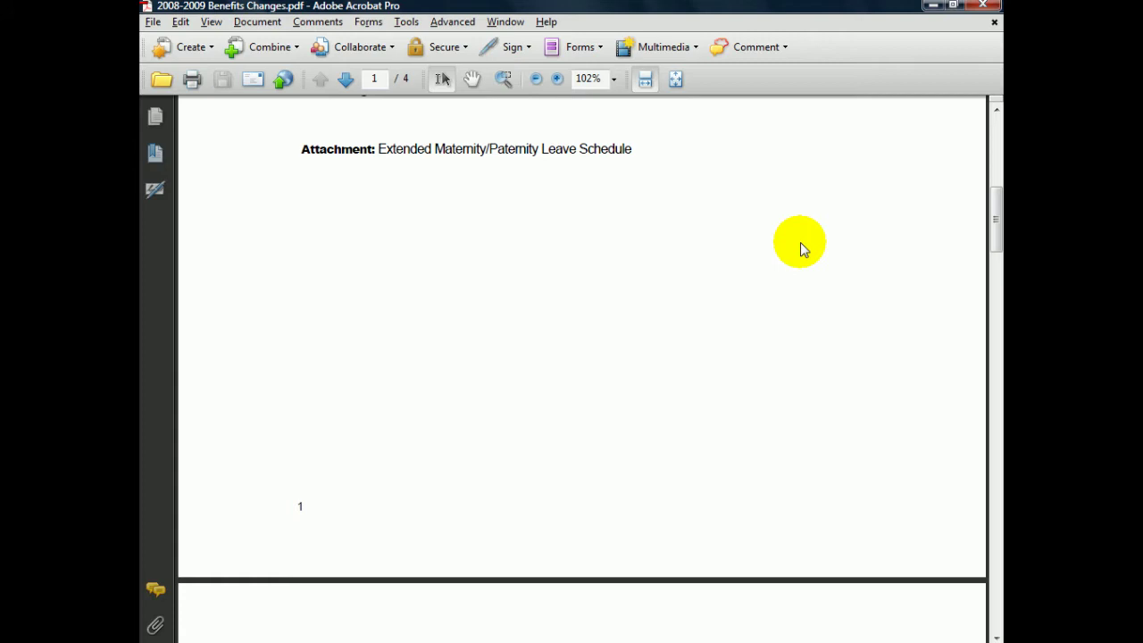
pyautogui.scroll(-12, 801, 242)
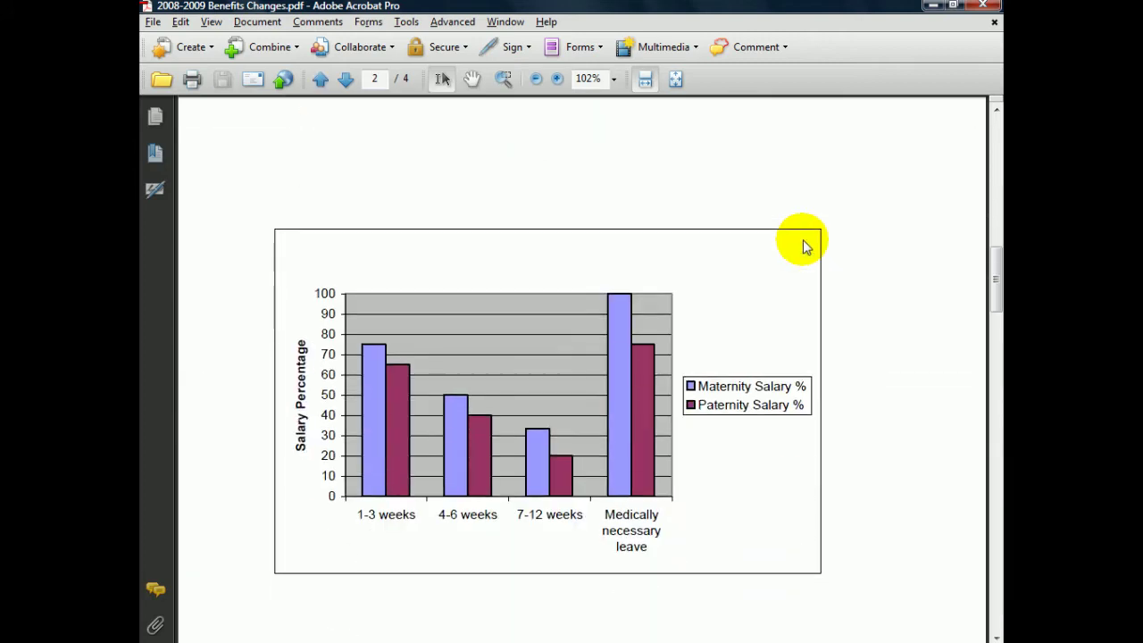
pyautogui.scroll(-1, 803, 239)
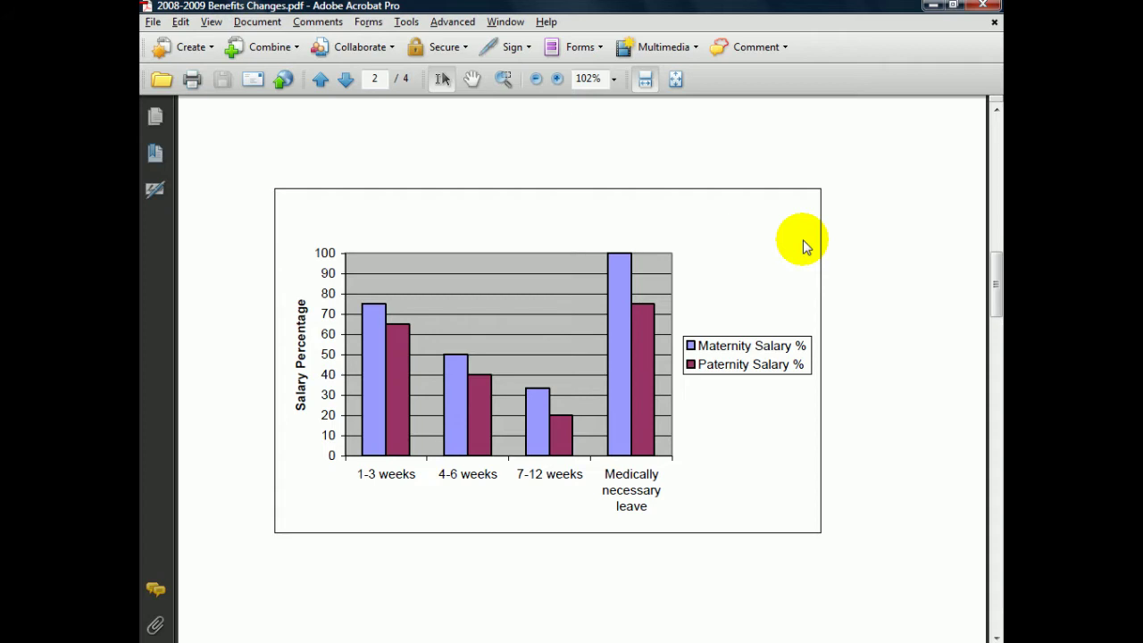
pyautogui.scroll(-3, 803, 240)
pyautogui.scroll(-5, 804, 238)
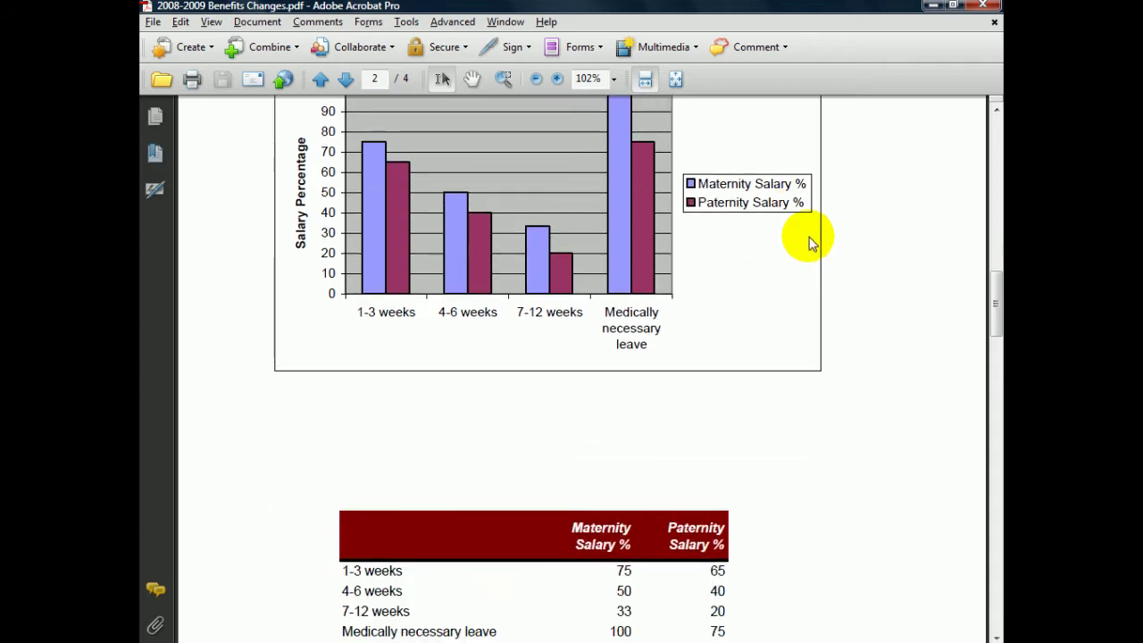
pyautogui.scroll(-5, 813, 240)
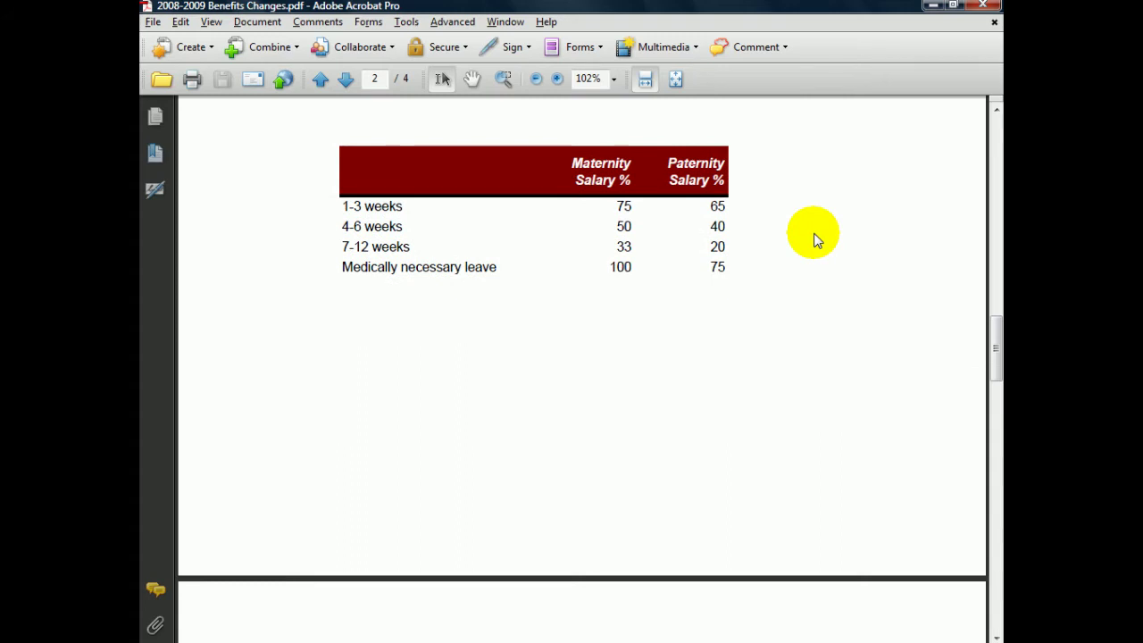
pyautogui.scroll(-10, 814, 240)
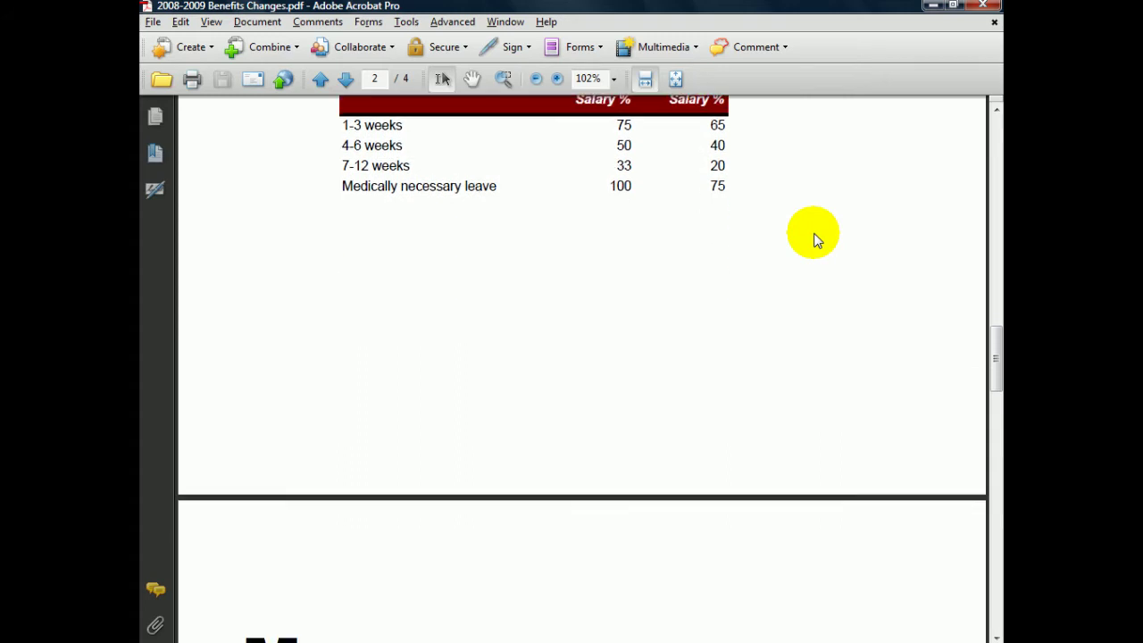
pyautogui.scroll(-3, 814, 237)
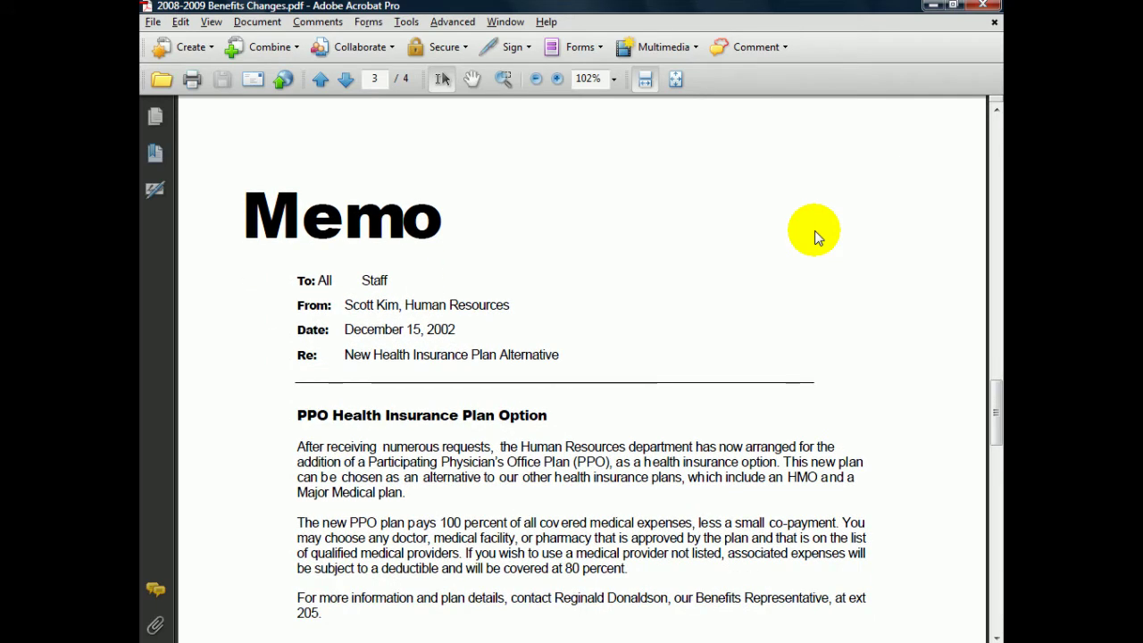
pyautogui.scroll(-6, 815, 231)
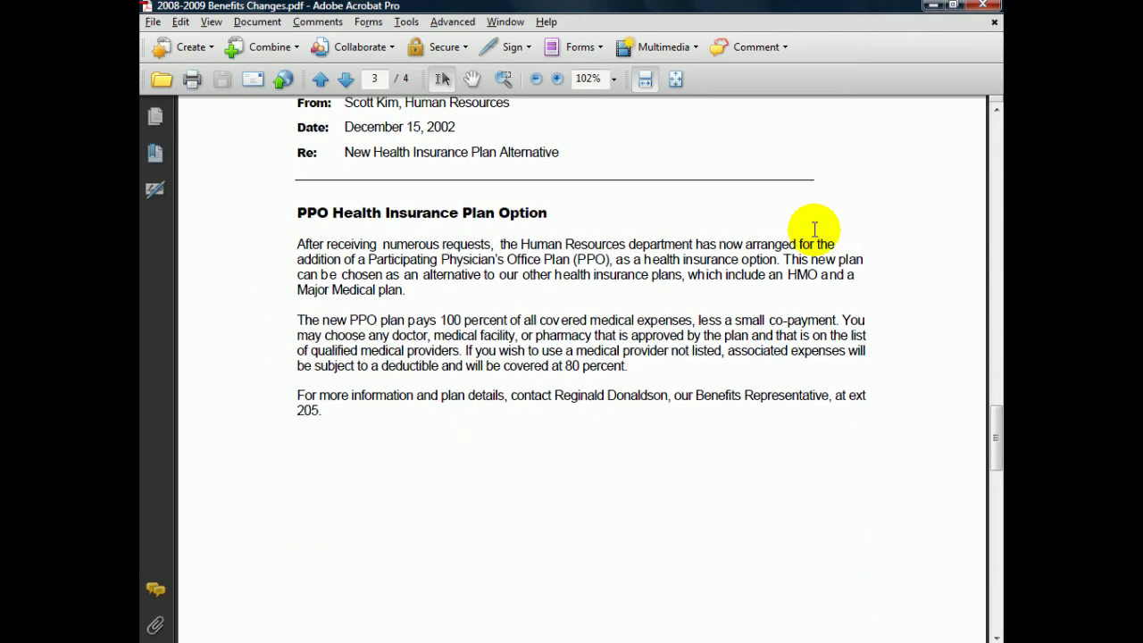
pyautogui.scroll(-5, 814, 231)
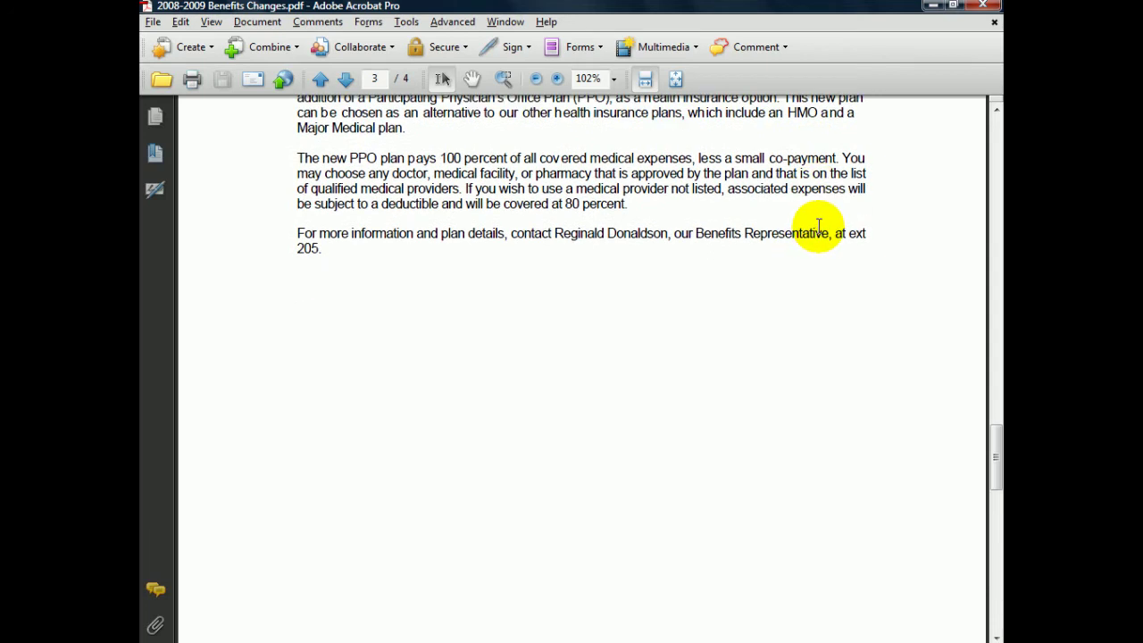
pyautogui.scroll(-1, 821, 234)
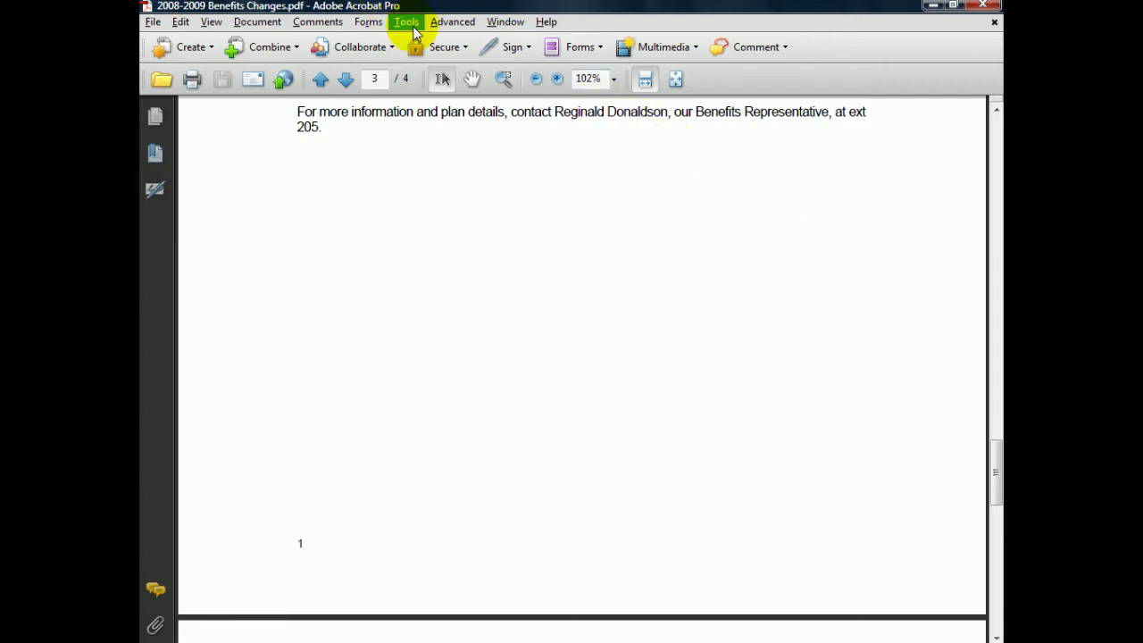
# Return to the page 2 salary chart and select the Advanced Editing TouchUp Text Tool
pyautogui.click(320, 80)
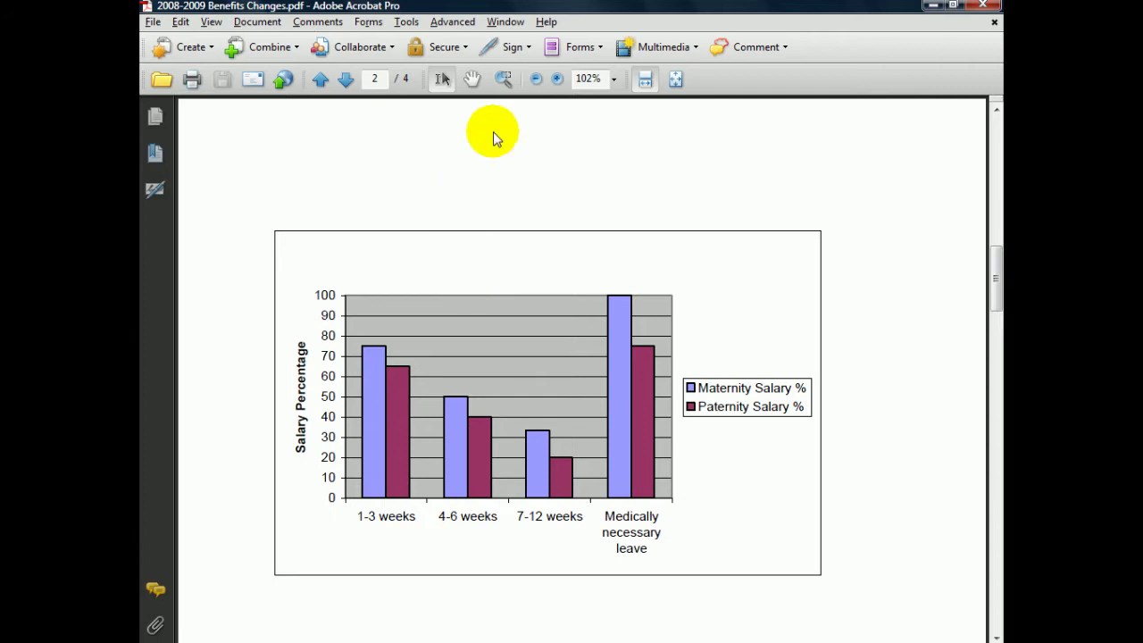
pyautogui.click(407, 23)
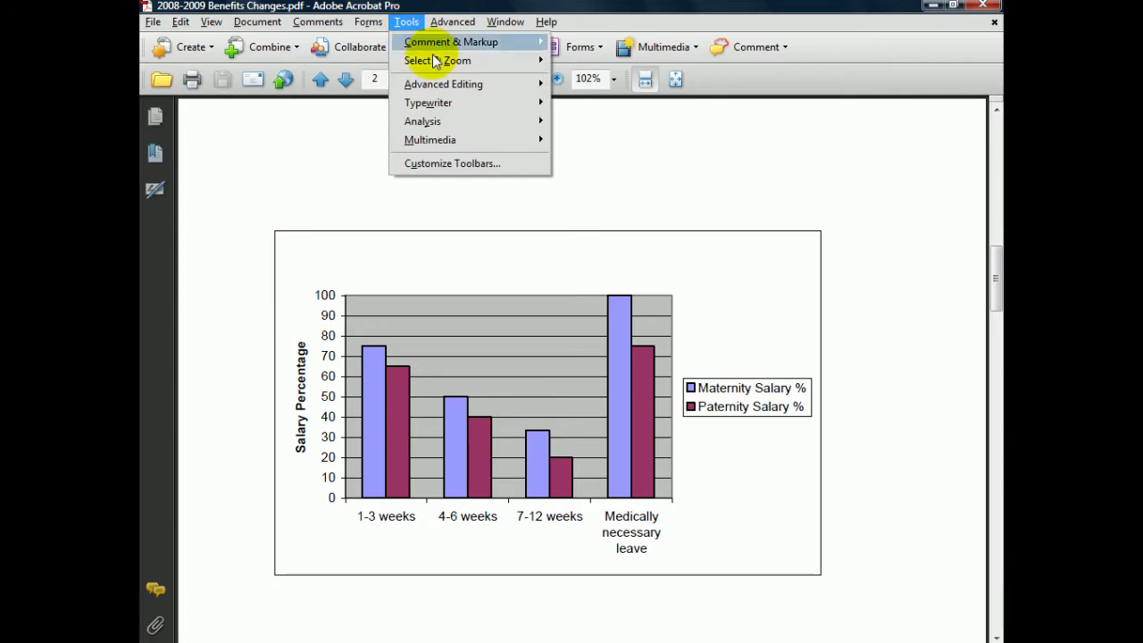
pyautogui.moveTo(462, 85)
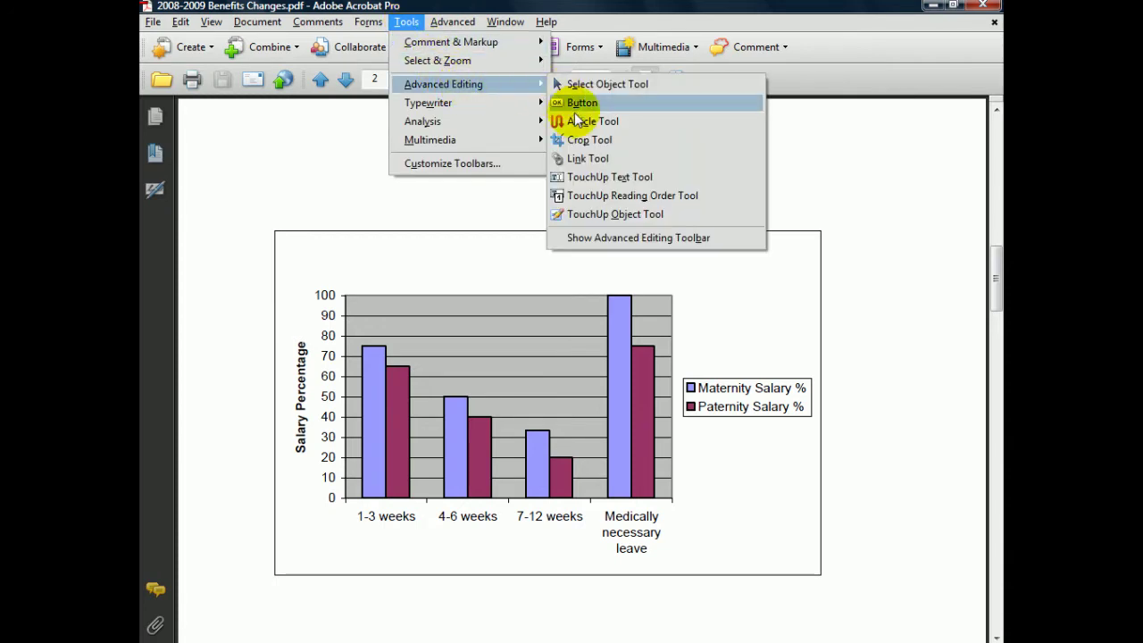
pyautogui.click(589, 177)
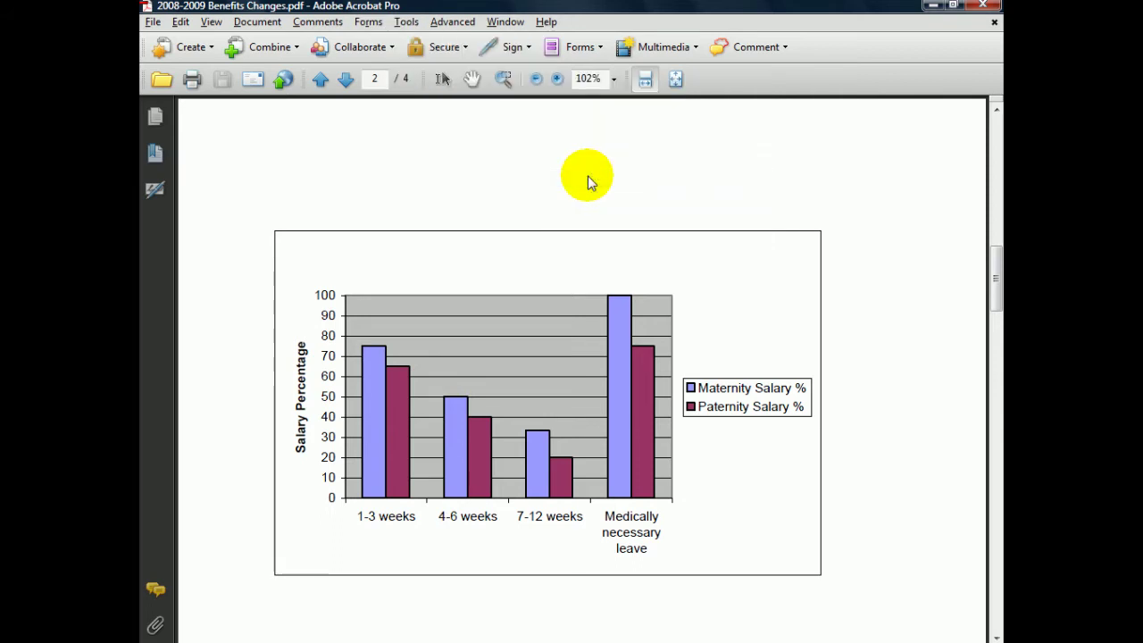
# Add the Arial heading 'Extended Maternity/Paternity Leave Schedule' above the page 2 bar chart
pyautogui.keyDown('ctrl'); pyautogui.click(278, 207); pyautogui.keyUp('ctrl')
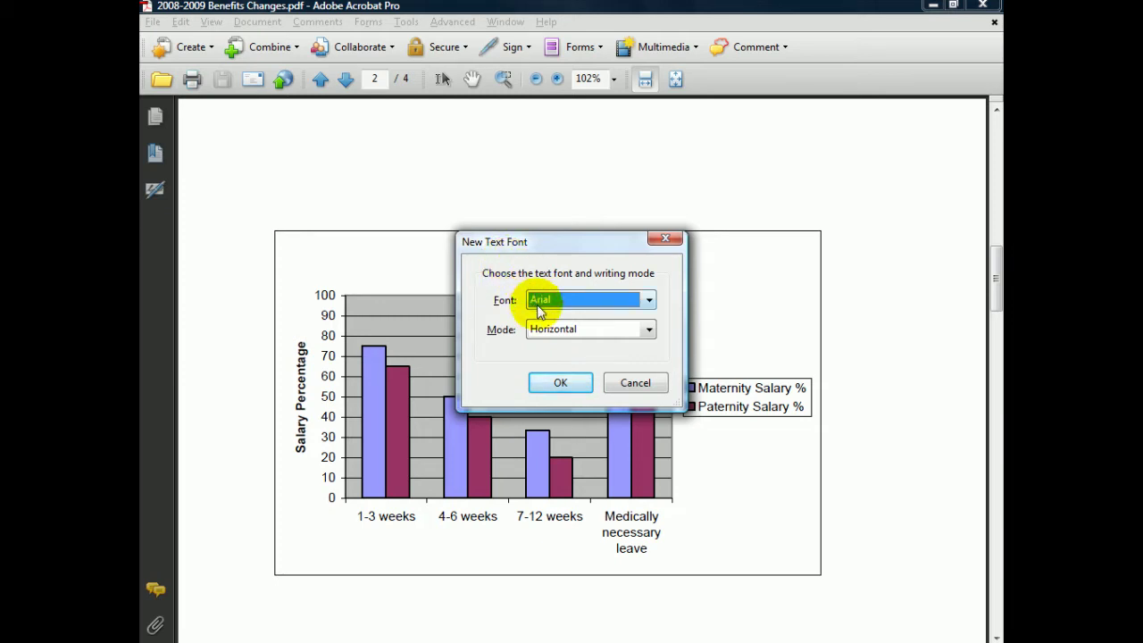
pyautogui.click(562, 385)
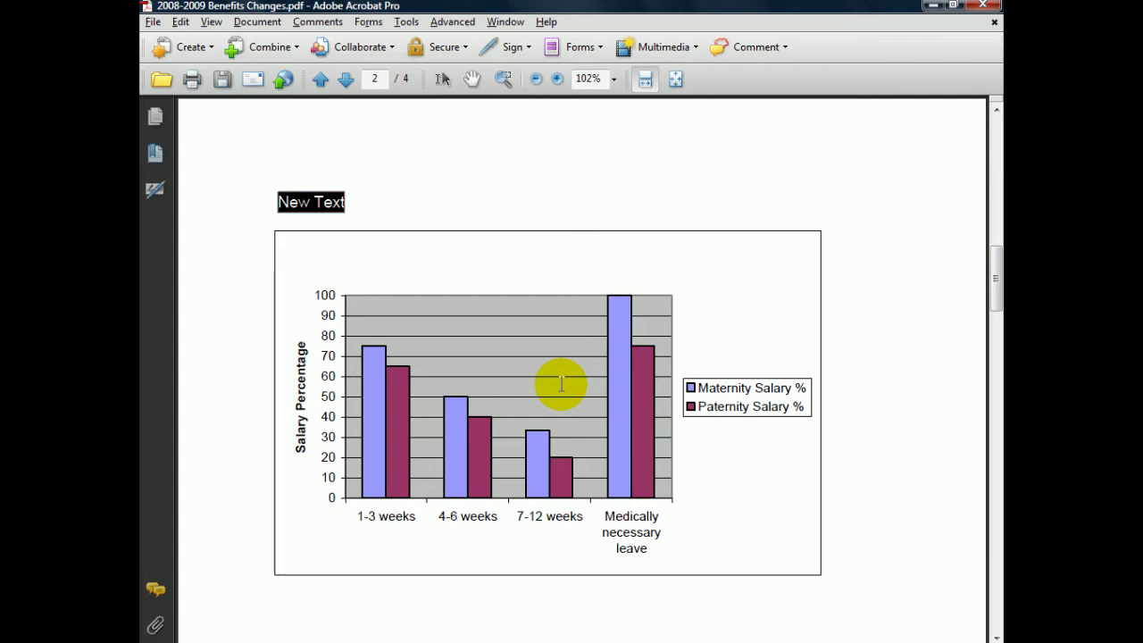
pyautogui.write('E')
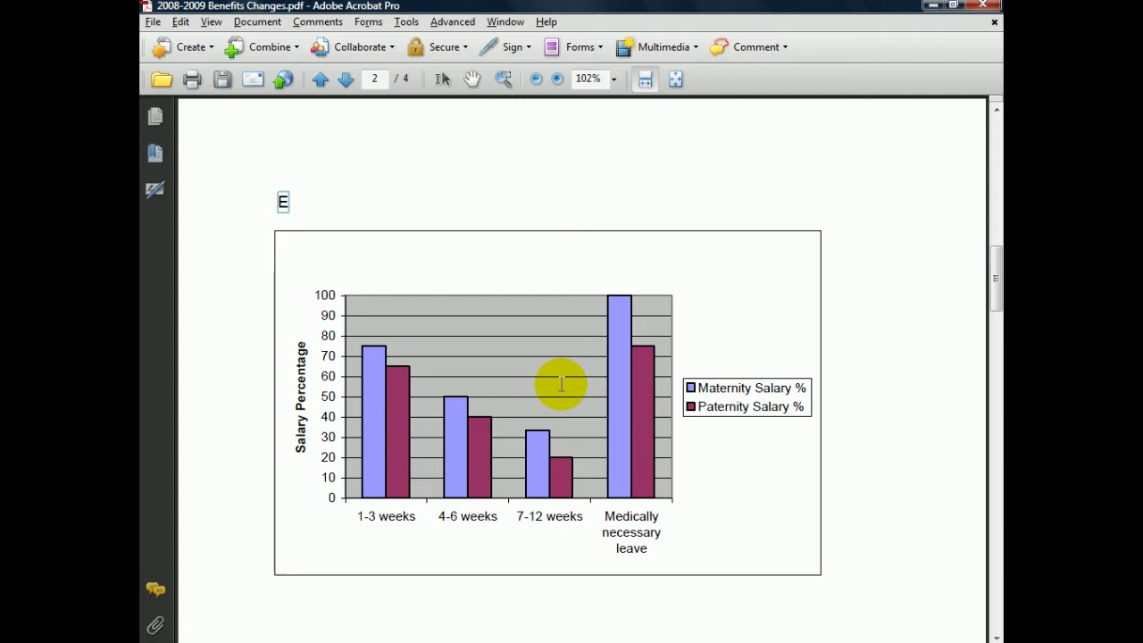
pyautogui.write('xtended Mate')
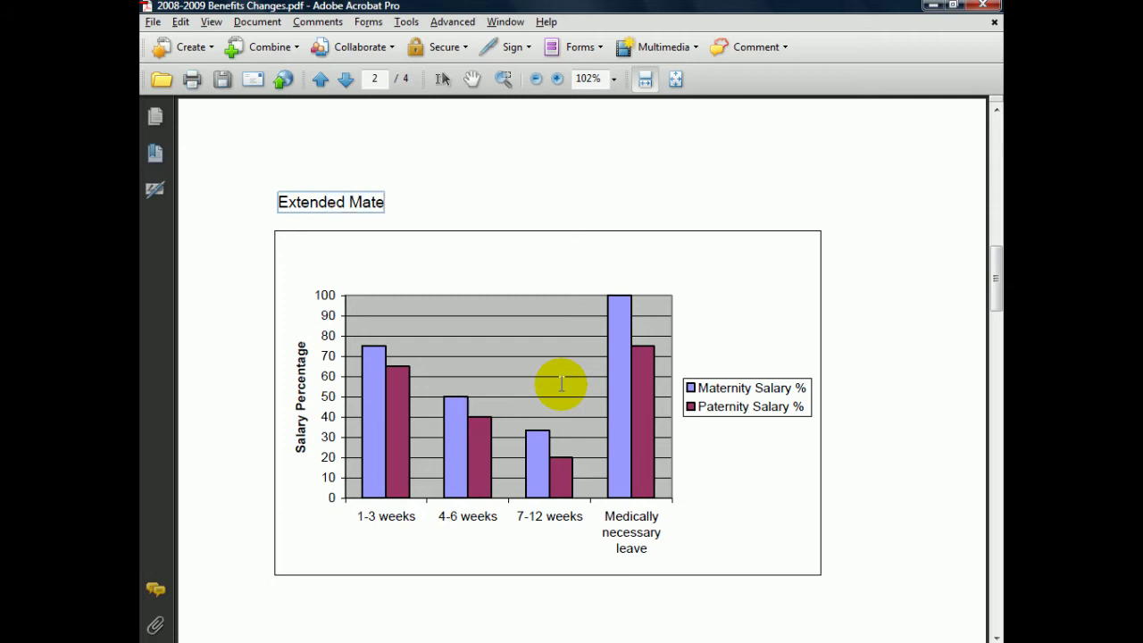
pyautogui.write('rnity/Pater')
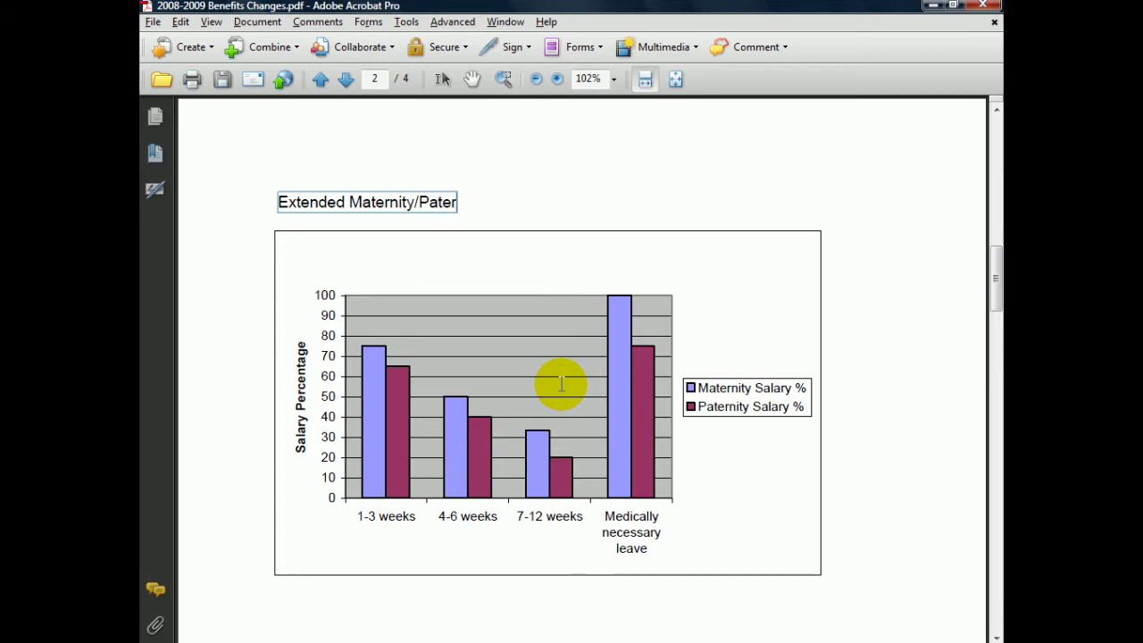
pyautogui.write('nity Leave')
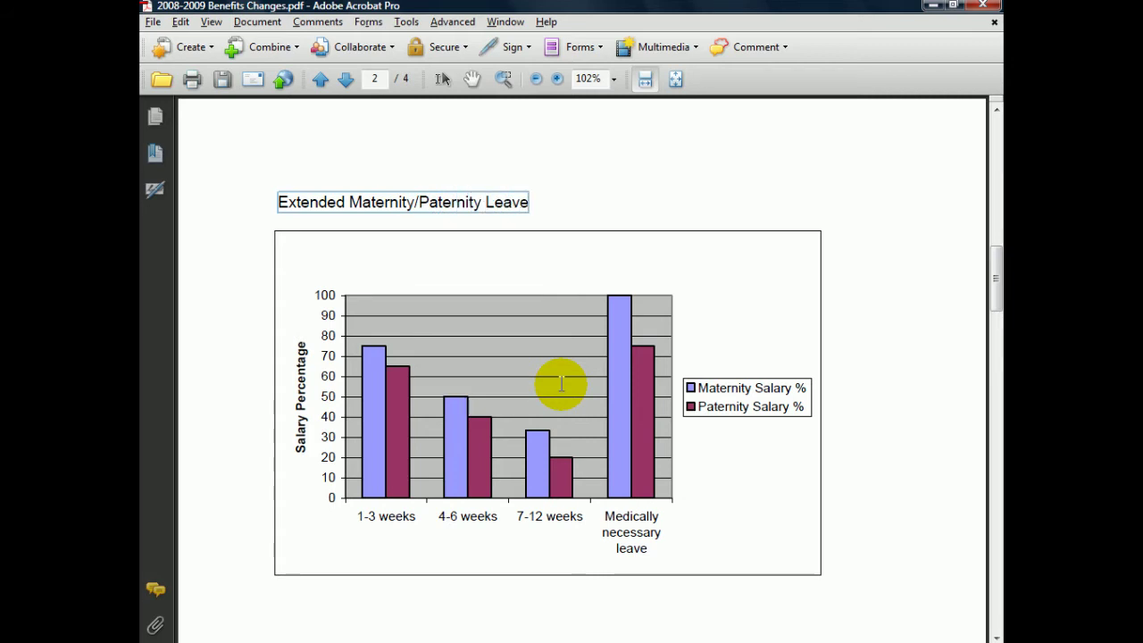
pyautogui.write(' Schedul')
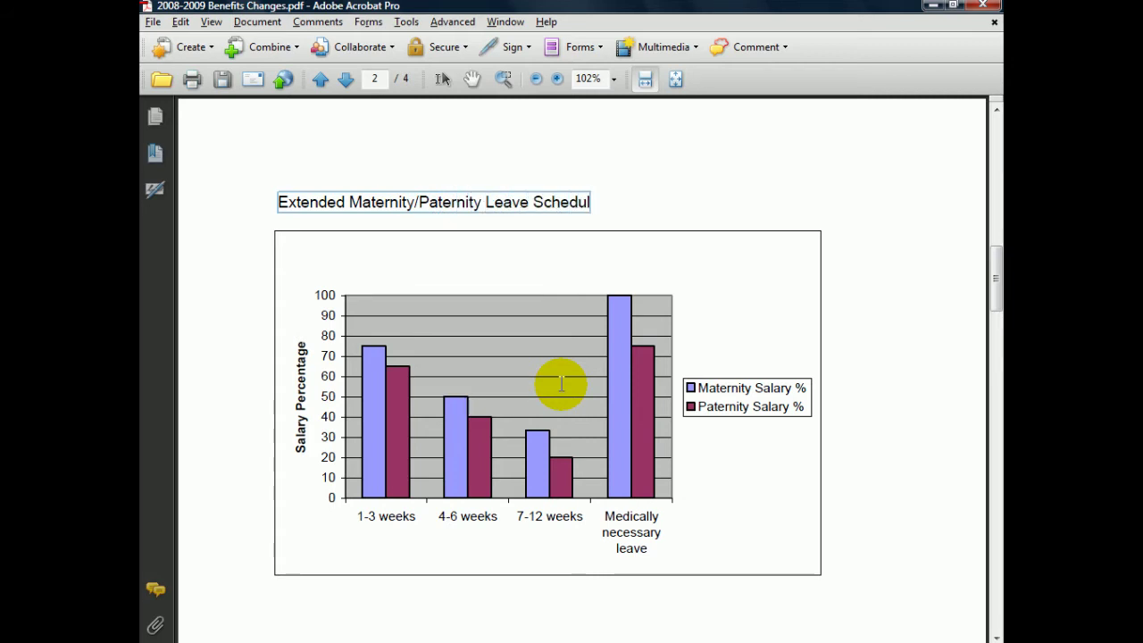
pyautogui.write('e')
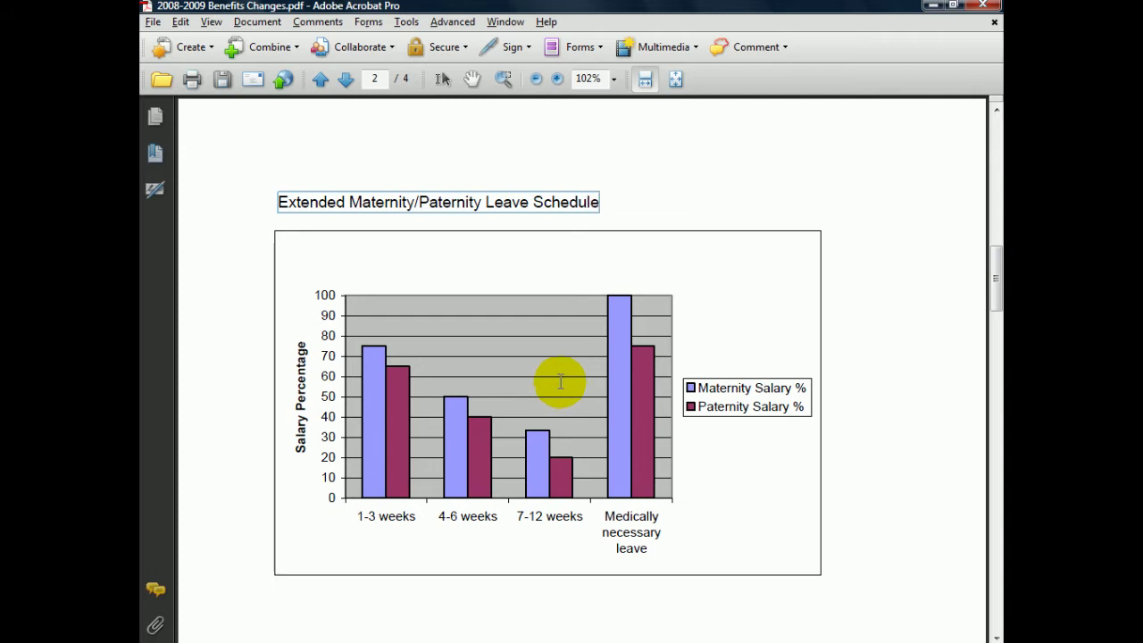
pyautogui.scroll(-5, 561, 382)
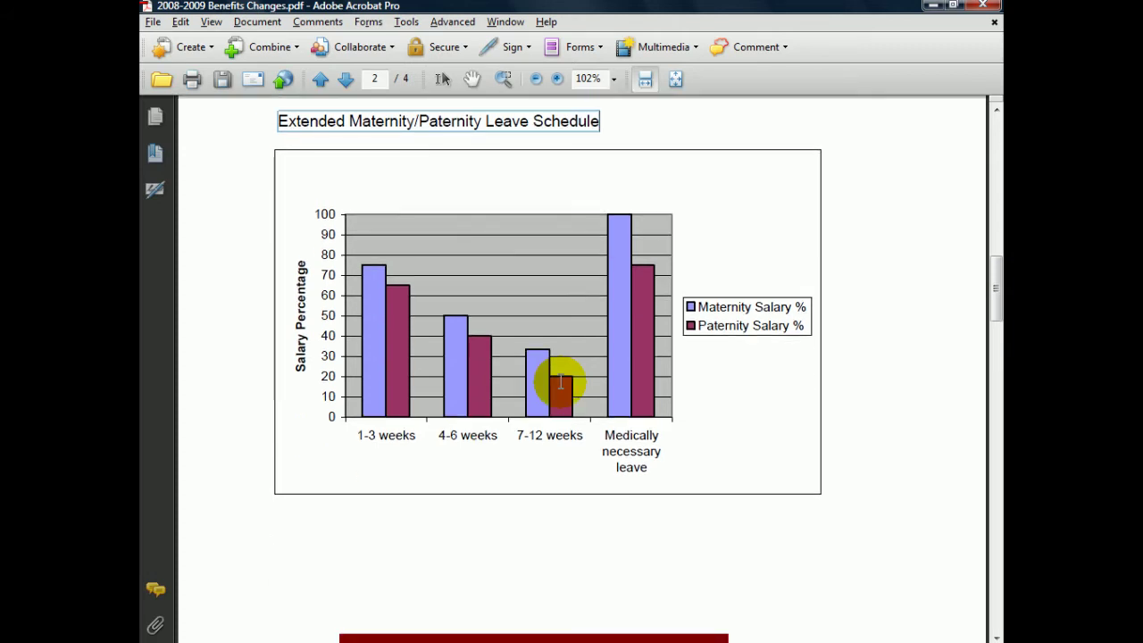
# Add the page number '2' as new text below the salary table on page 2
pyautogui.scroll(-3, 561, 389)
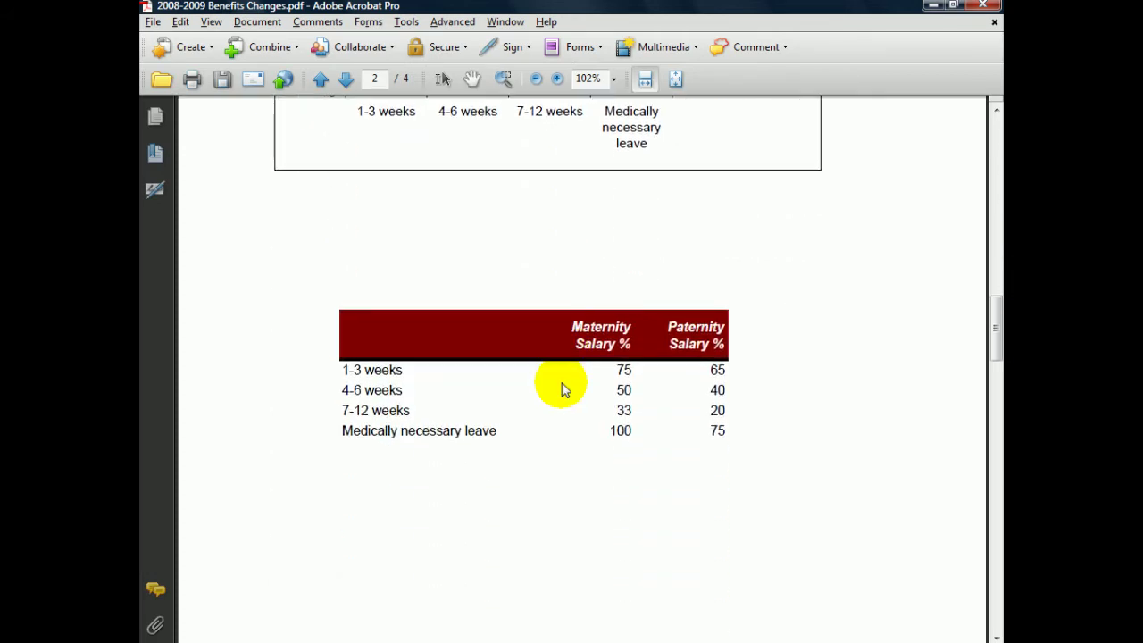
pyautogui.scroll(-3, 562, 390)
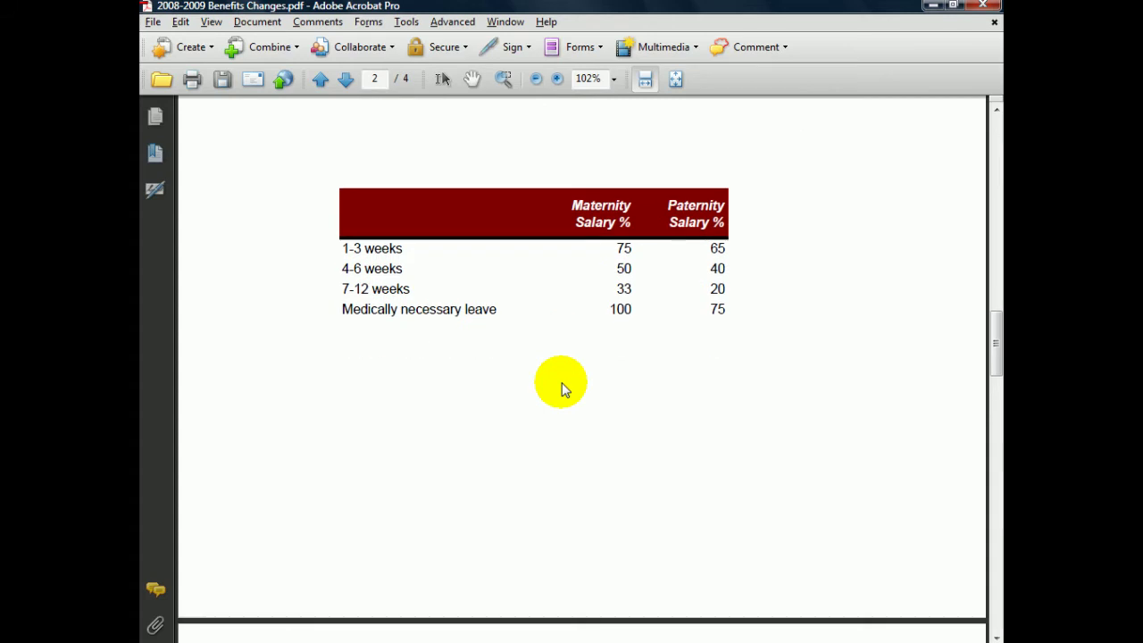
pyautogui.keyDown('ctrl'); pyautogui.click(268, 547); pyautogui.keyUp('ctrl')
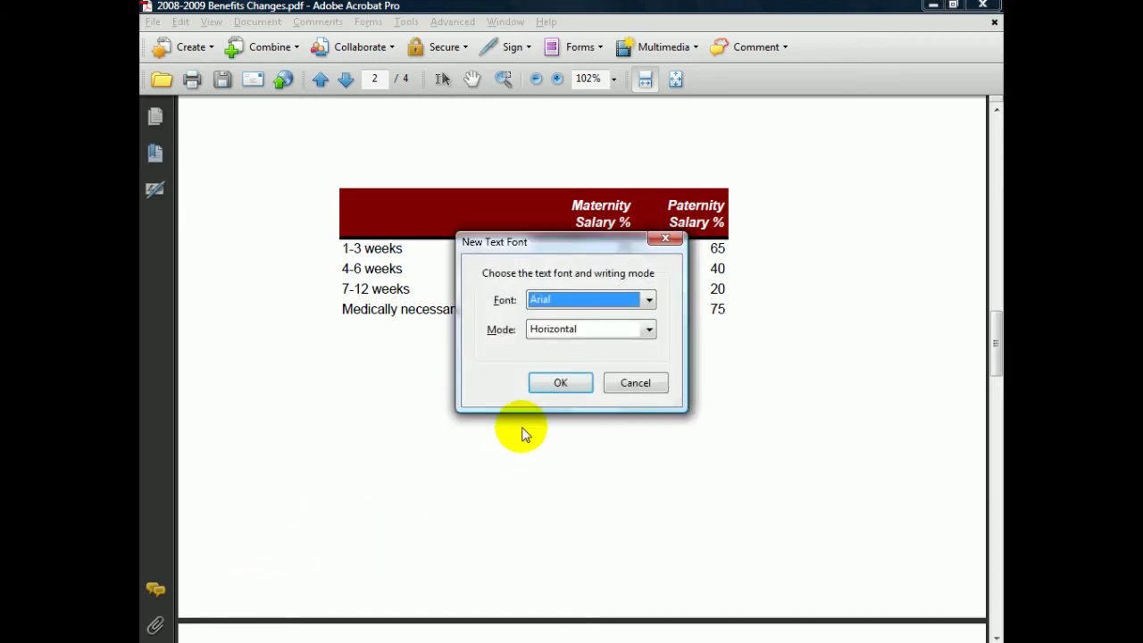
pyautogui.click(554, 384)
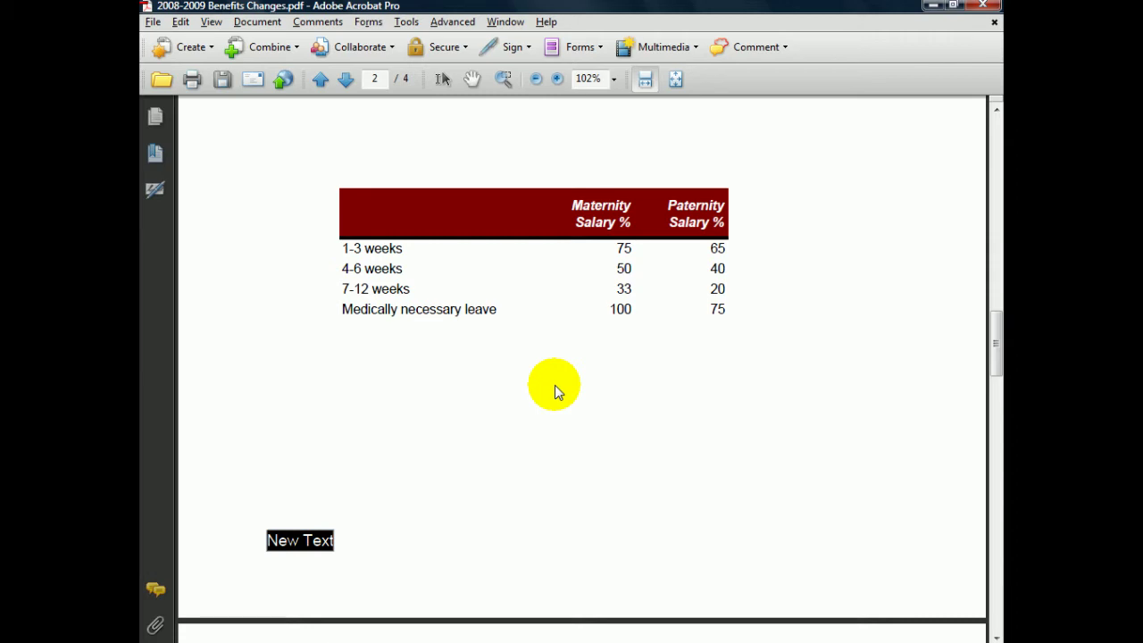
pyautogui.write('2')
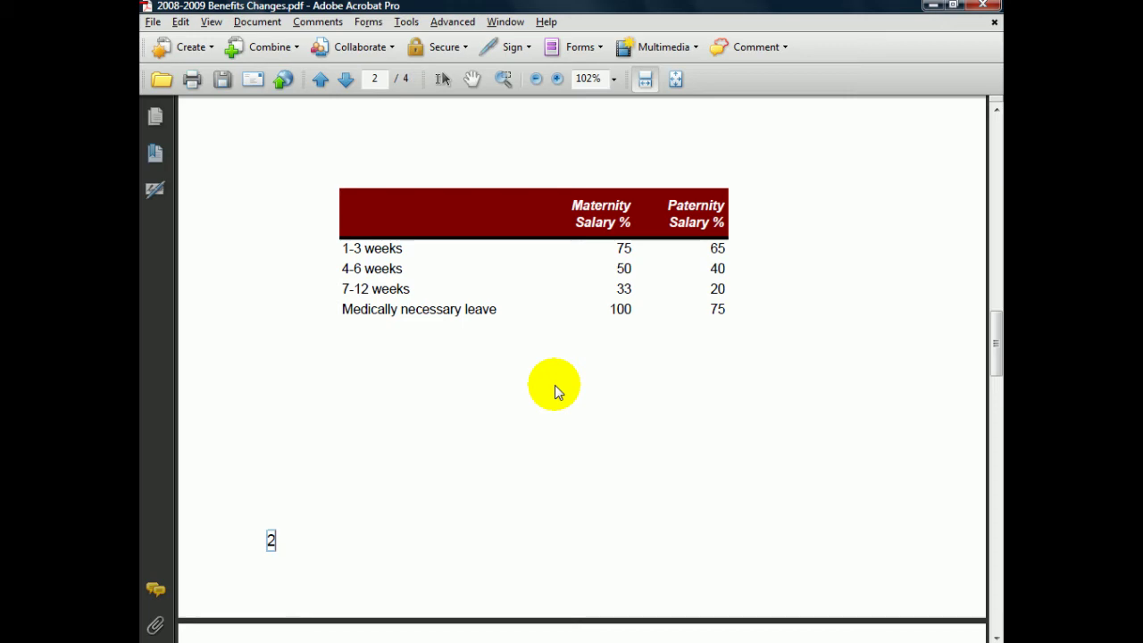
# Replace the wrong footer number 1 on page 3 with 3
pyautogui.scroll(-3, 555, 385)
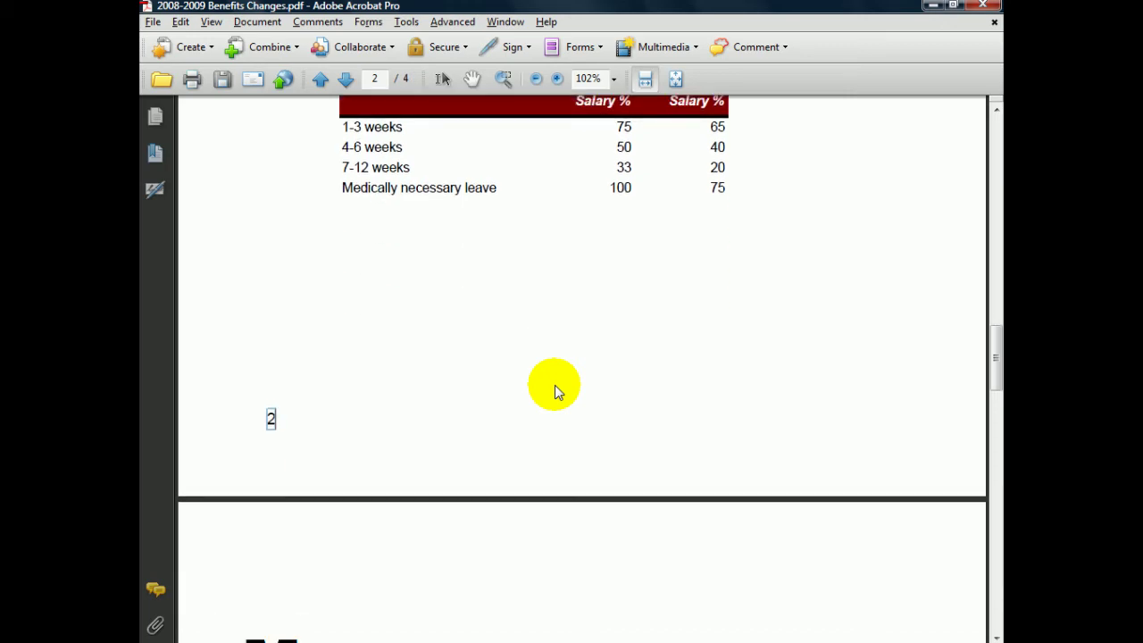
pyautogui.scroll(-10, 555, 384)
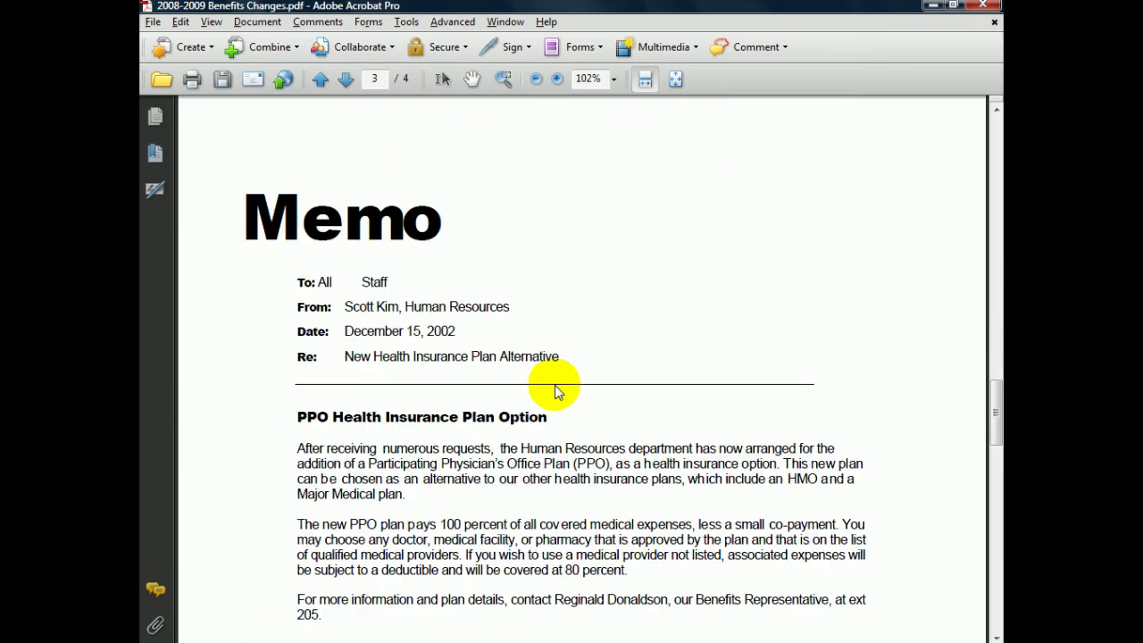
pyautogui.scroll(-10, 554, 385)
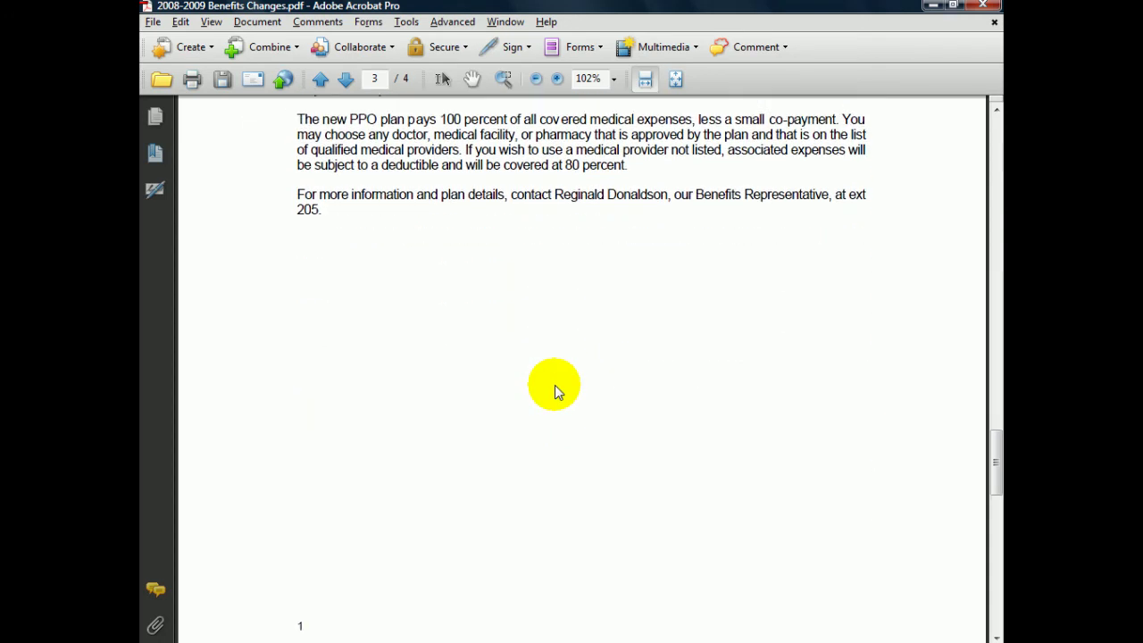
pyautogui.scroll(-2, 555, 384)
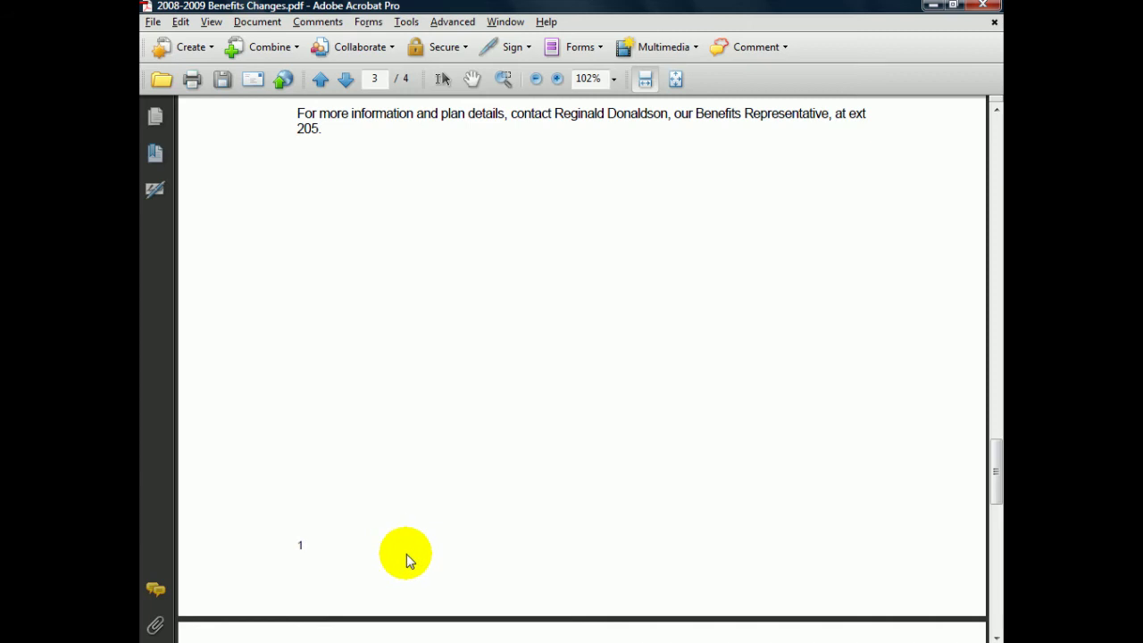
pyautogui.click(301, 545)
pyautogui.write('1')
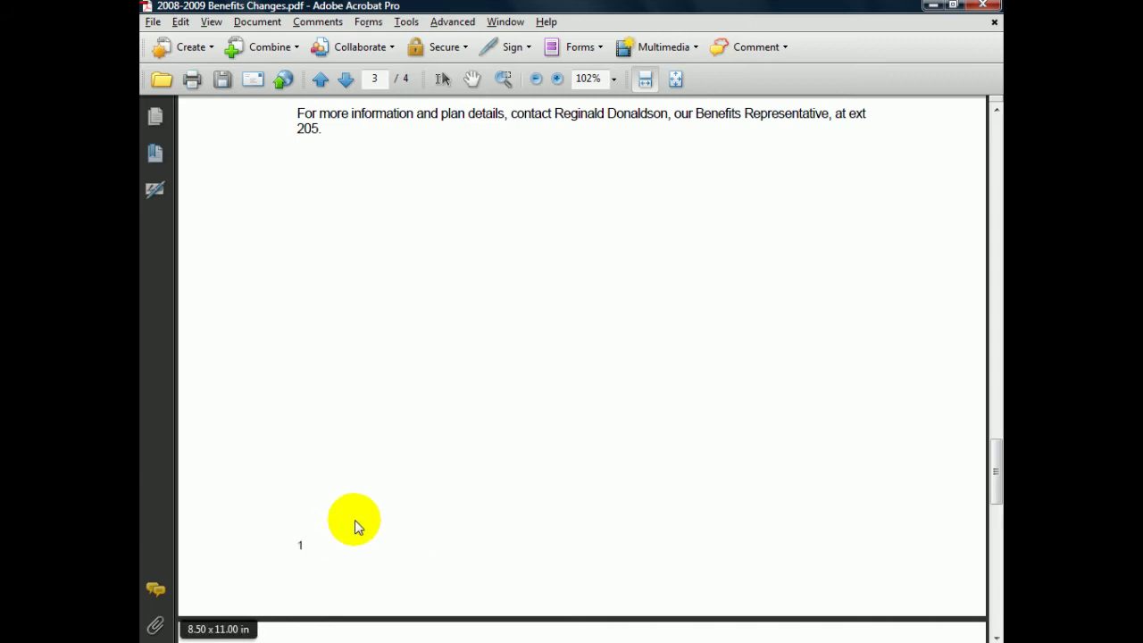
pyautogui.doubleClick(304, 543)
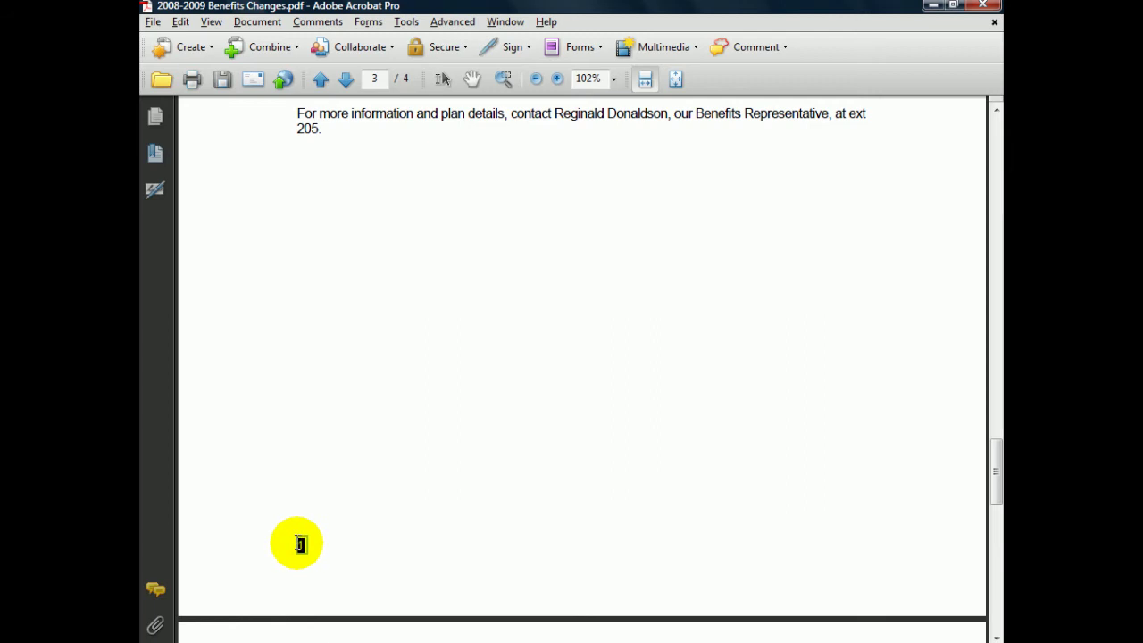
pyautogui.write('3')
# Replace the wrong footer number 1 on page 4 with 4
pyautogui.scroll(-12, 317, 546)
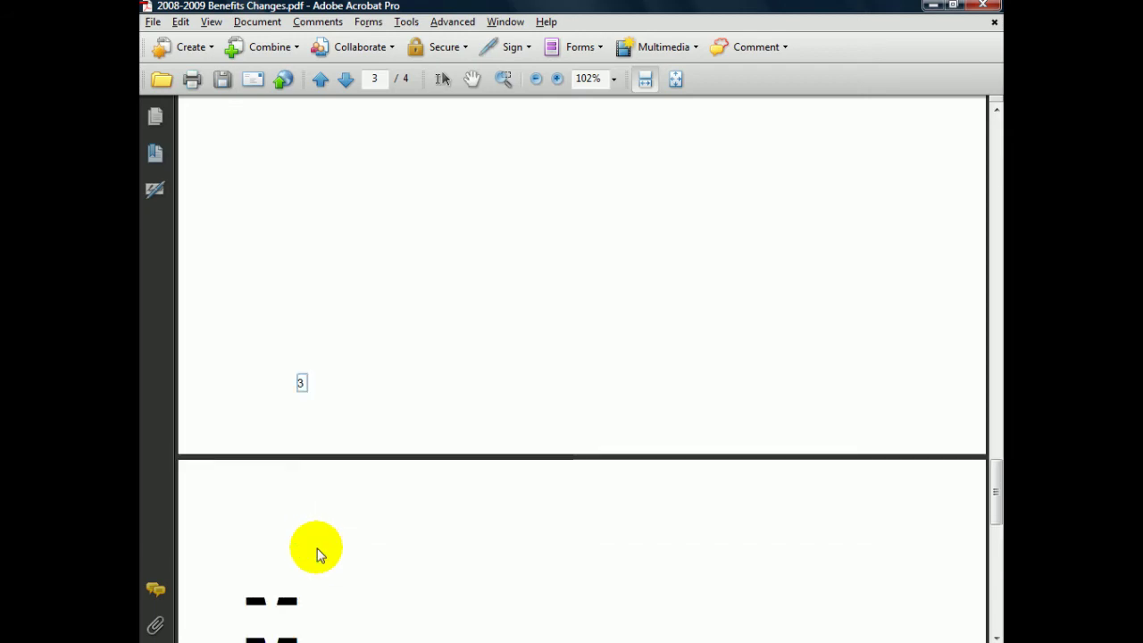
pyautogui.scroll(-10, 317, 549)
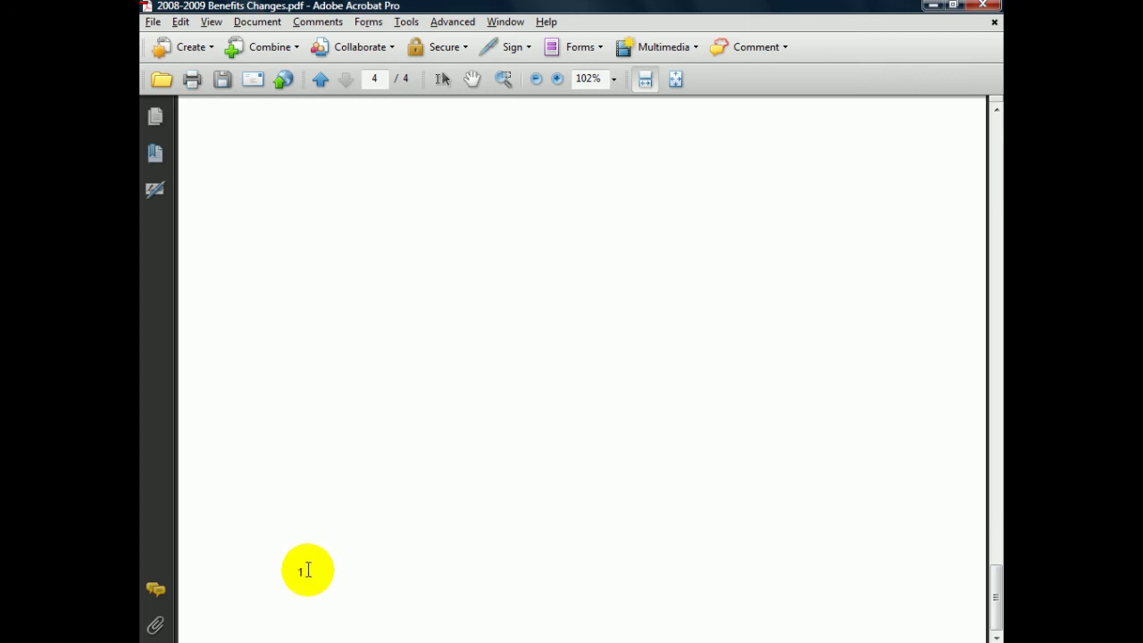
pyautogui.doubleClick(301, 571)
pyautogui.write('4')
pyautogui.click(474, 84)
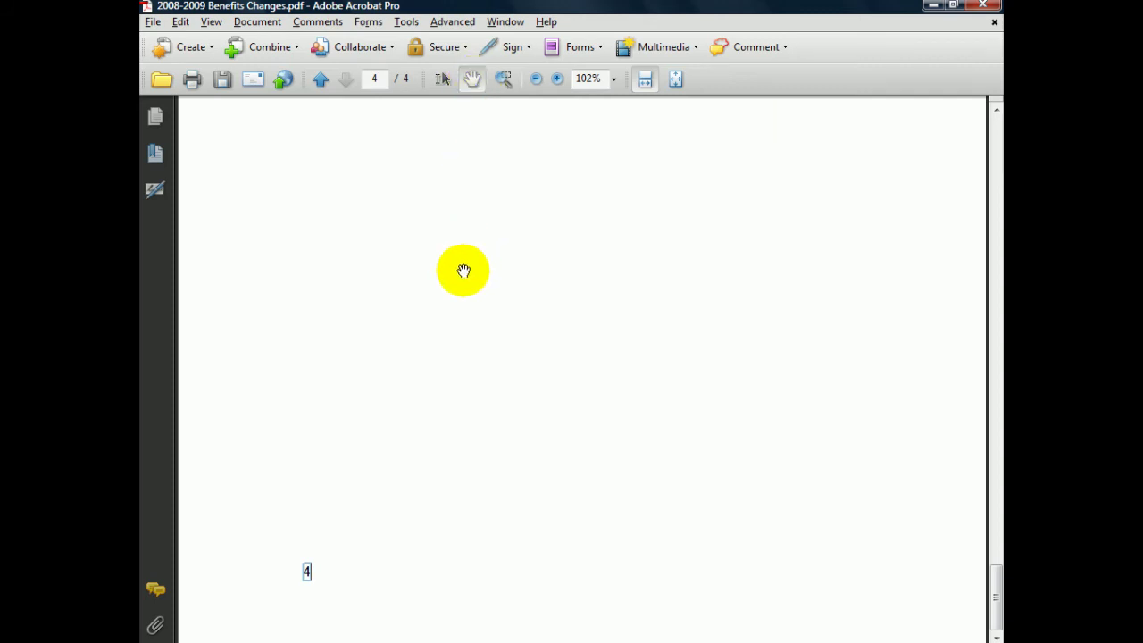
# Scroll back up through pages 4 and 3 to the newly titled chart on page 2
pyautogui.scroll(10, 464, 270)
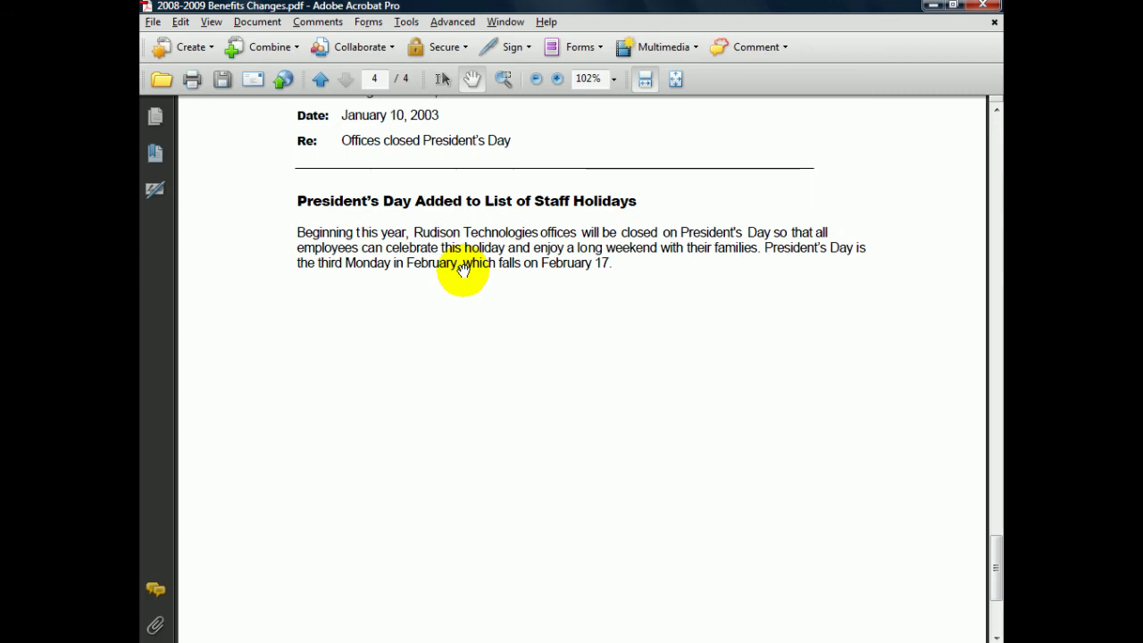
pyautogui.scroll(10, 464, 271)
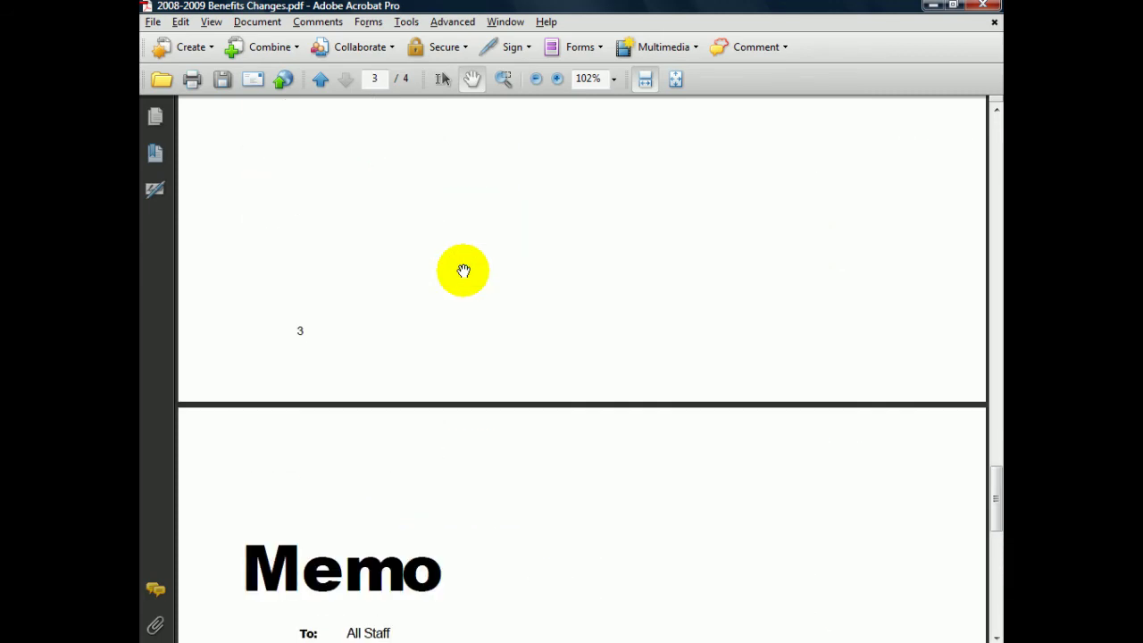
pyautogui.scroll(10, 464, 271)
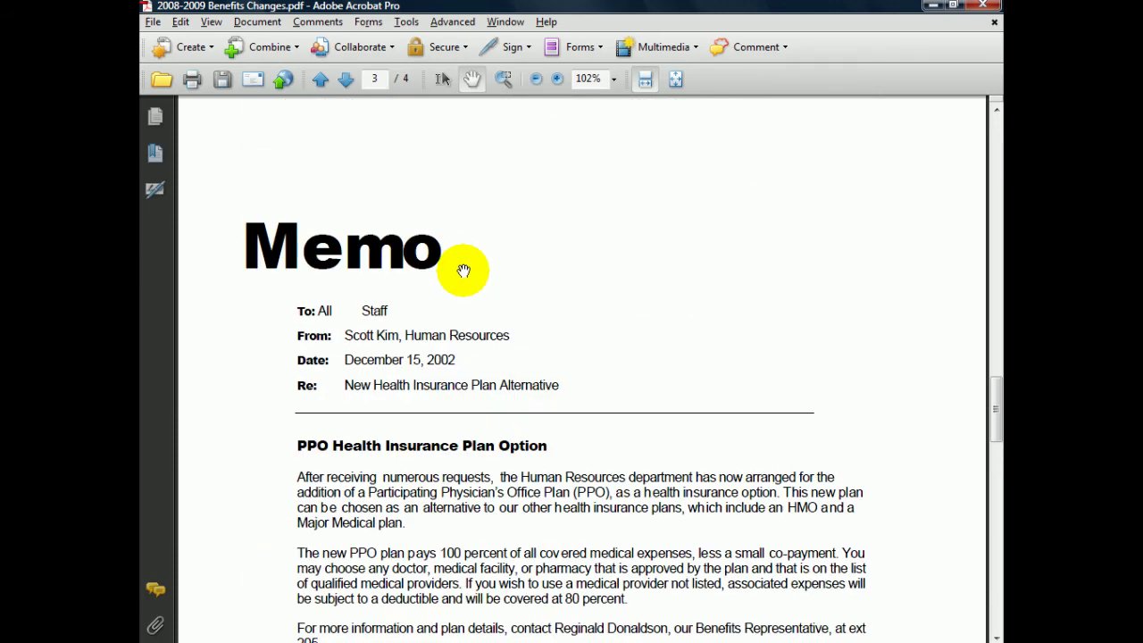
pyautogui.scroll(10, 463, 271)
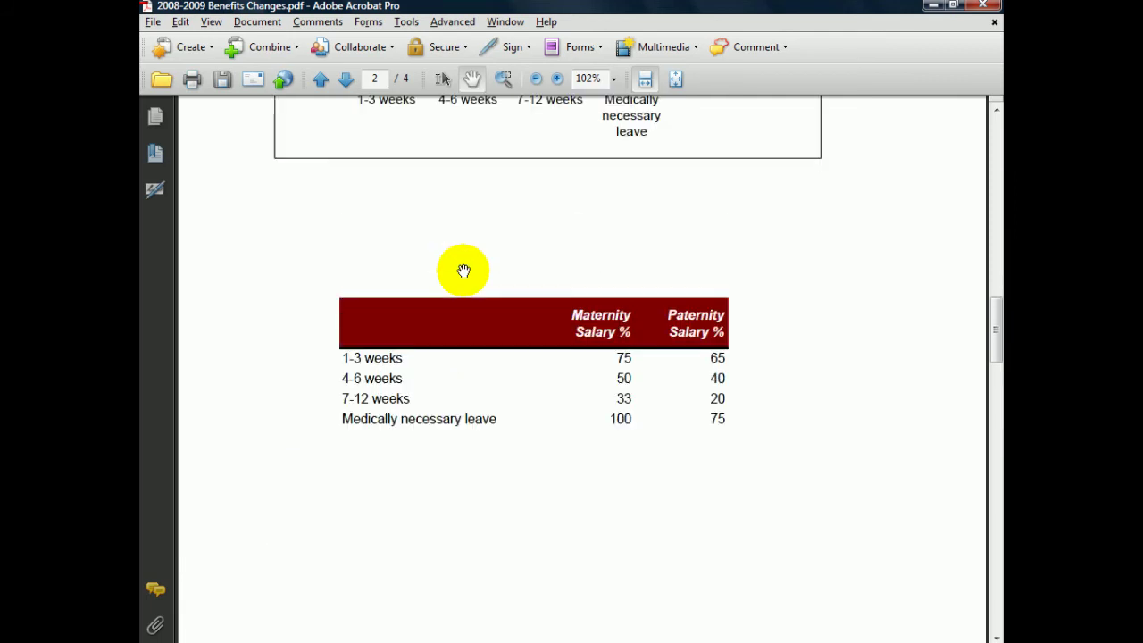
pyautogui.scroll(1, 464, 270)
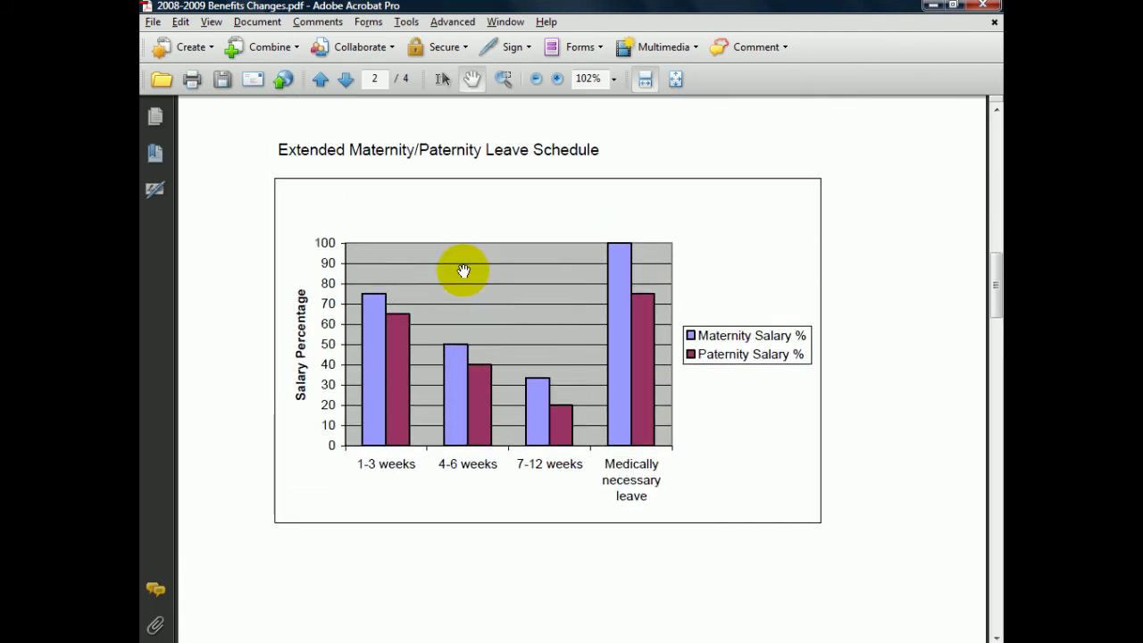
pyautogui.scroll(1, 464, 270)
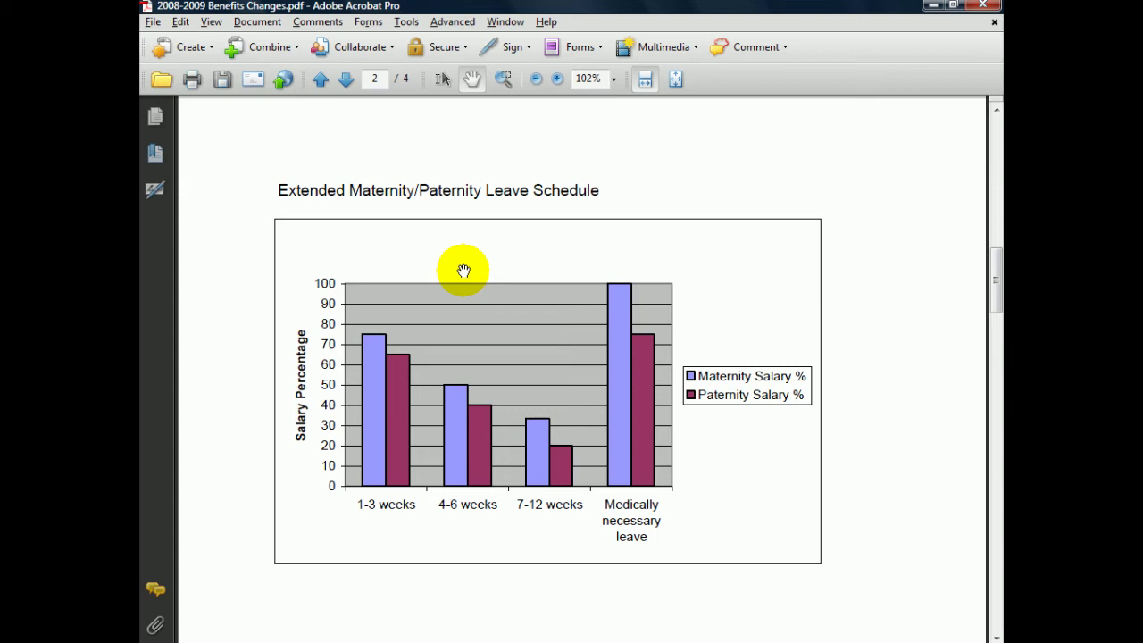
pyautogui.scroll(1, 463, 270)
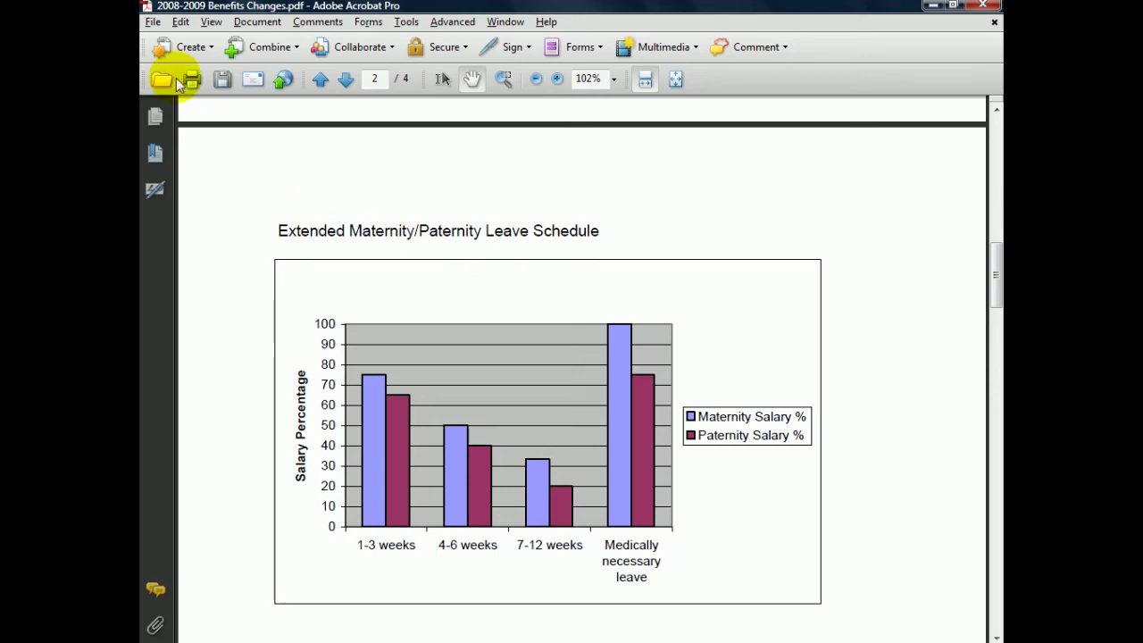
pyautogui.click(251, 23)
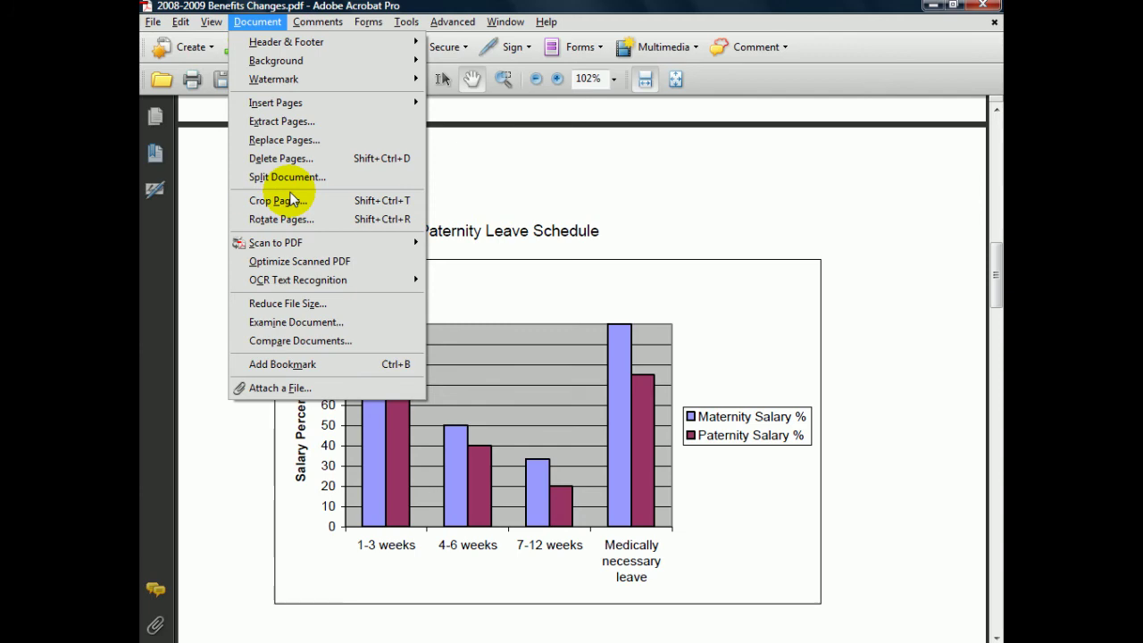
# Open the Crop Pages dialog from the Document menu
pyautogui.click(288, 210)
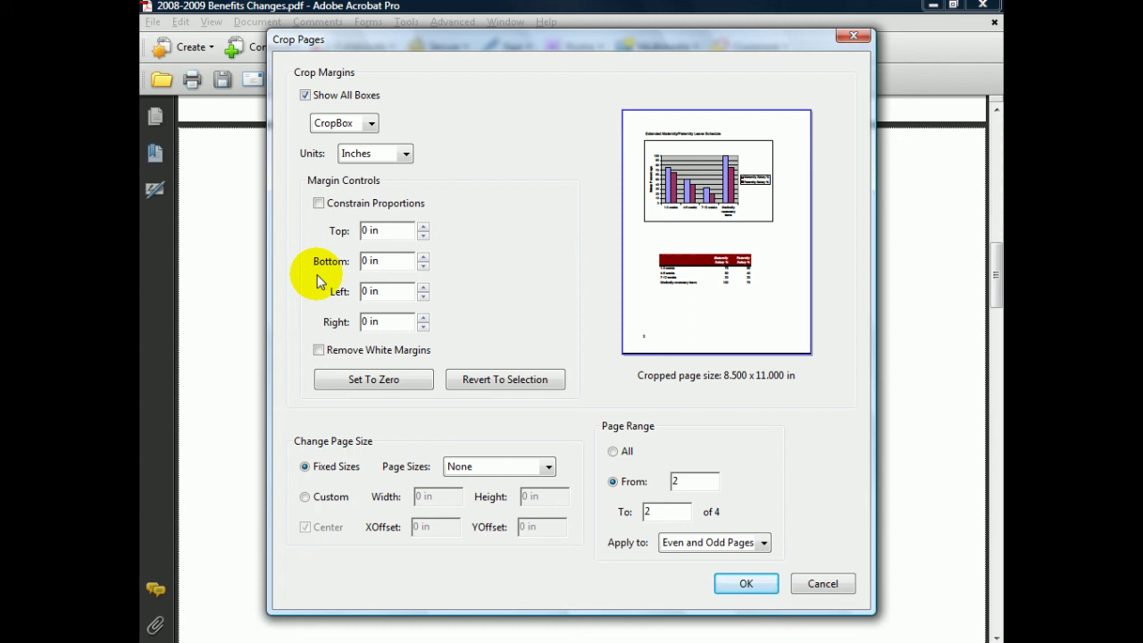
# Enable Remove White Margins, set Page Range to All, and apply the crop
pyautogui.click(319, 352)
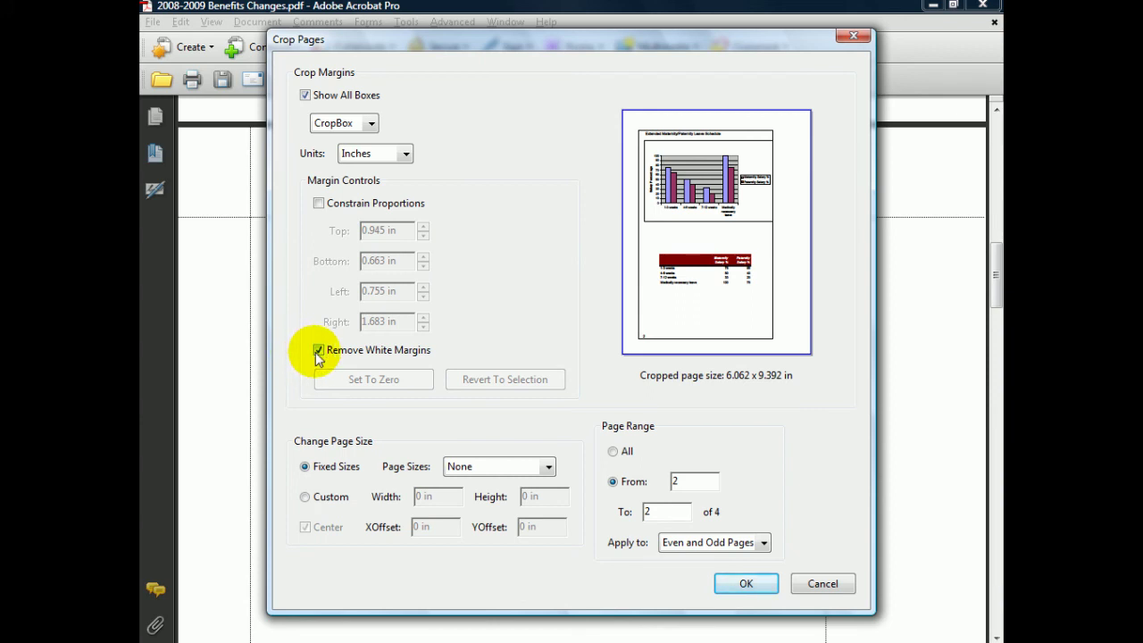
pyautogui.click(318, 352)
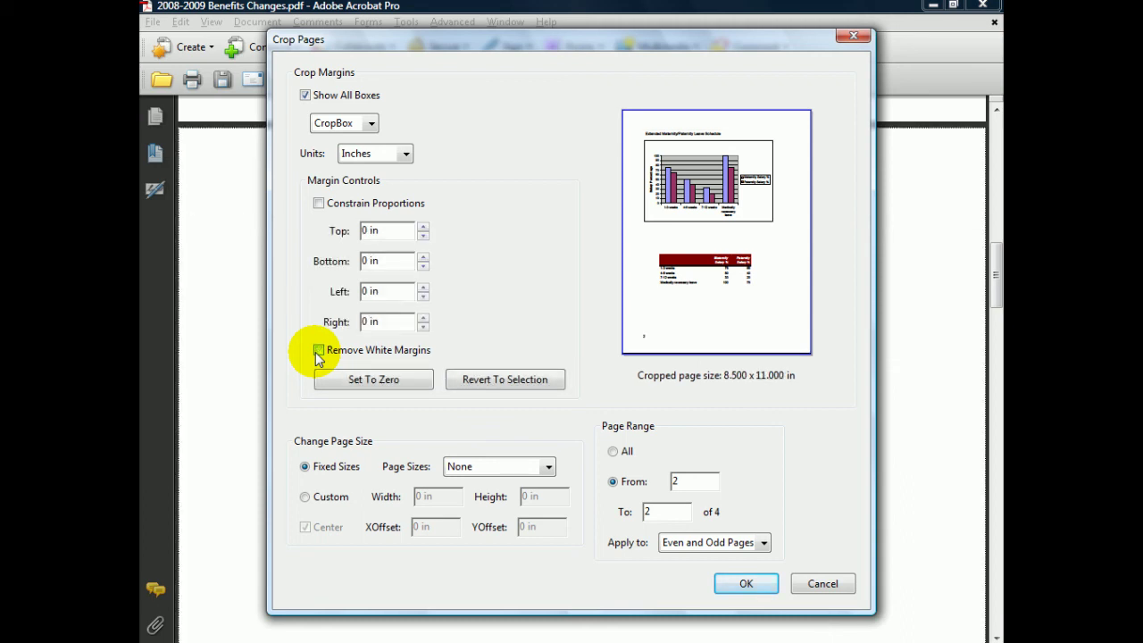
pyautogui.click(318, 351)
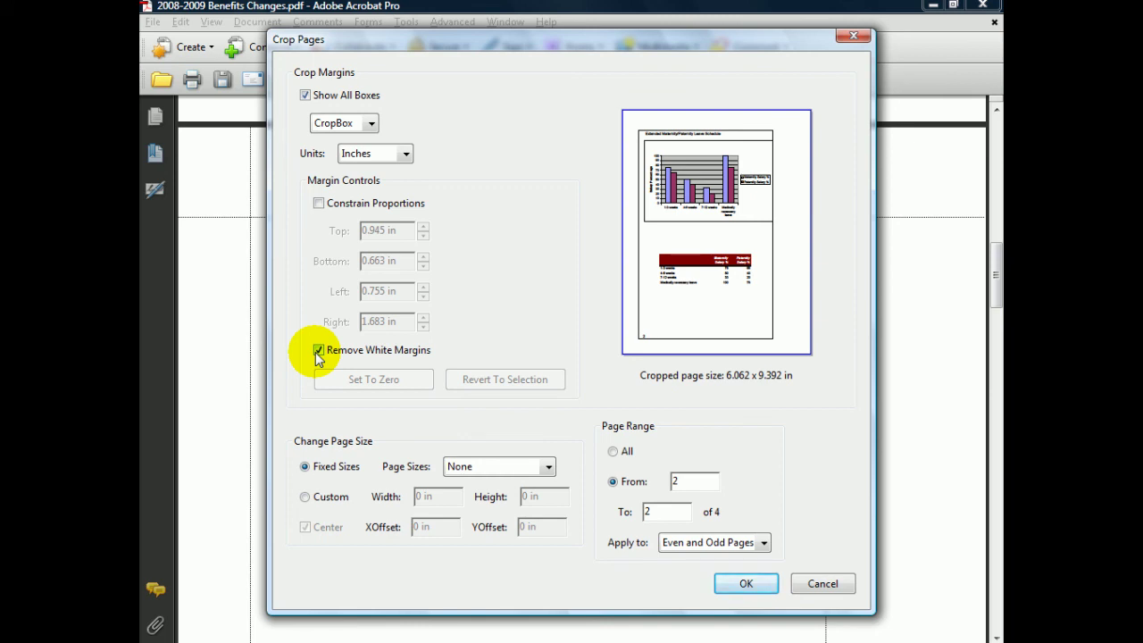
pyautogui.click(318, 352)
pyautogui.click(318, 352)
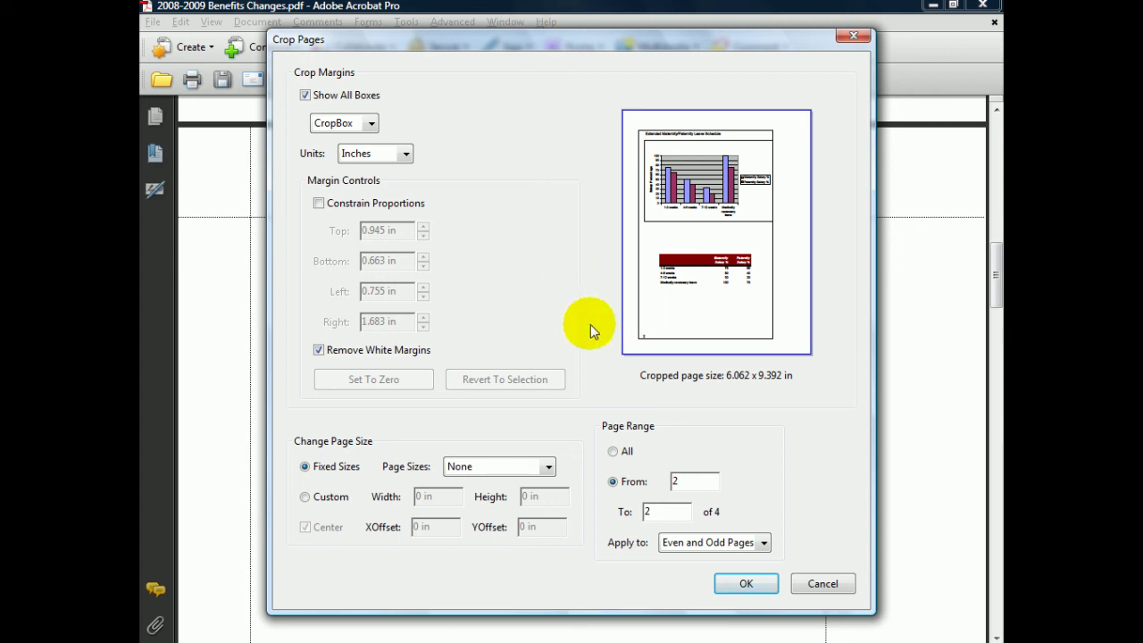
pyautogui.click(614, 453)
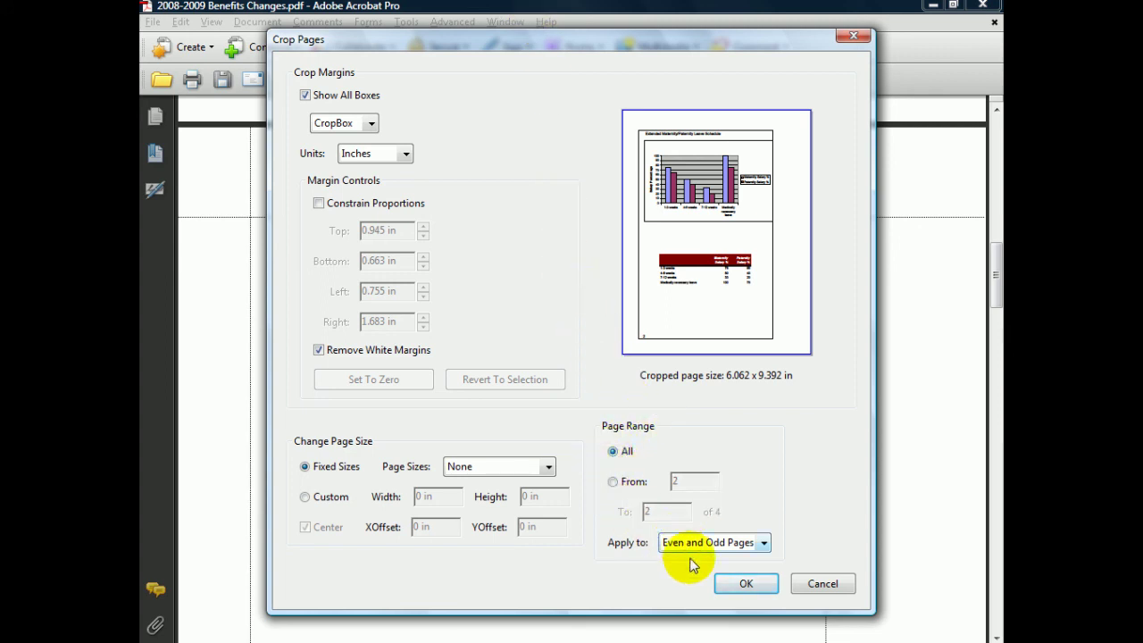
pyautogui.click(725, 584)
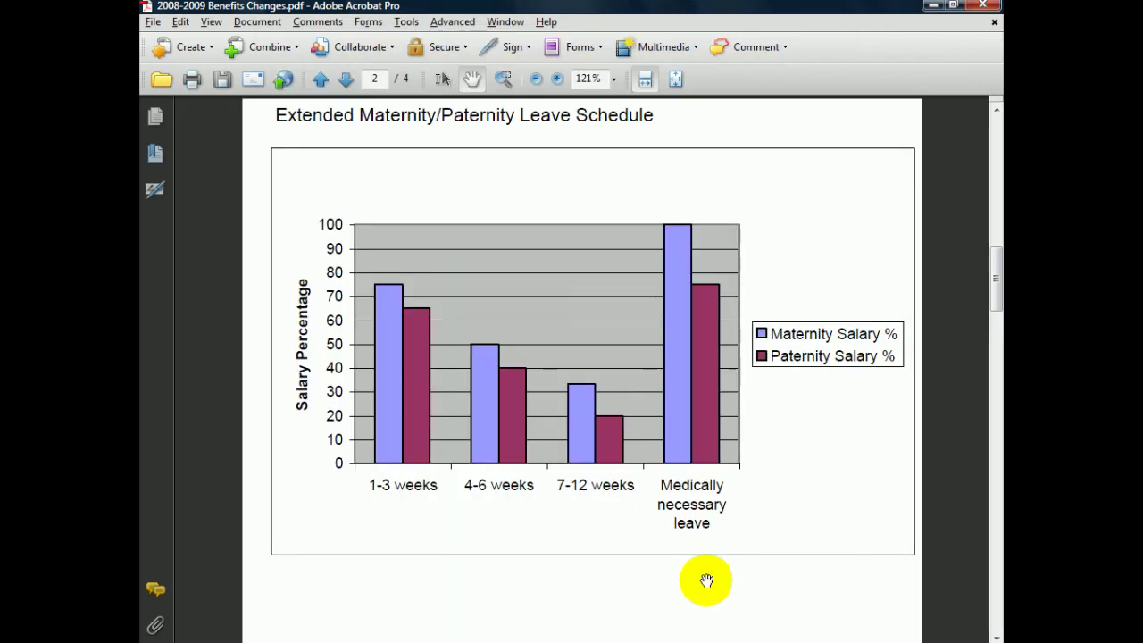
# Scroll past the trimmed page 2 chart and table to the top of the page 3 memo
pyautogui.scroll(1, 702, 565)
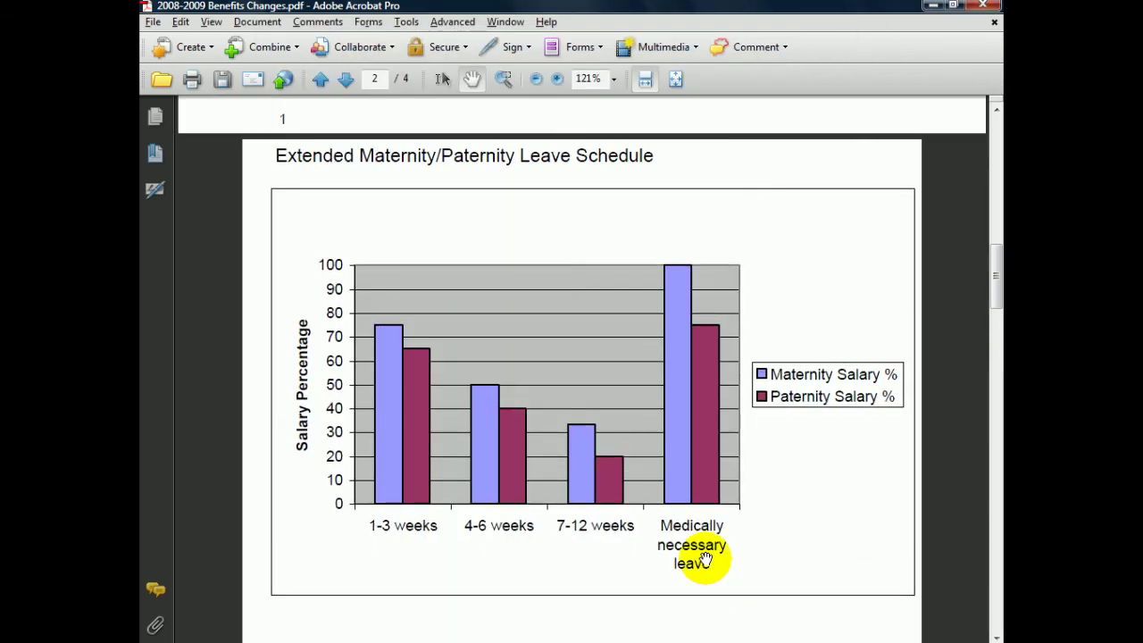
pyautogui.scroll(-8, 706, 559)
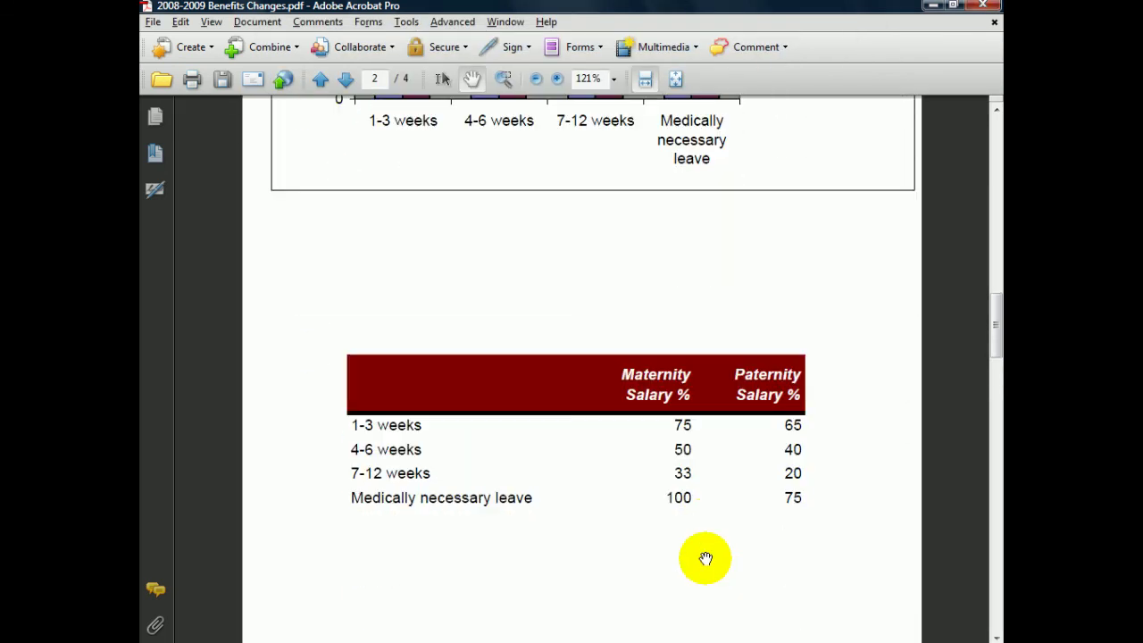
pyautogui.scroll(-10, 705, 559)
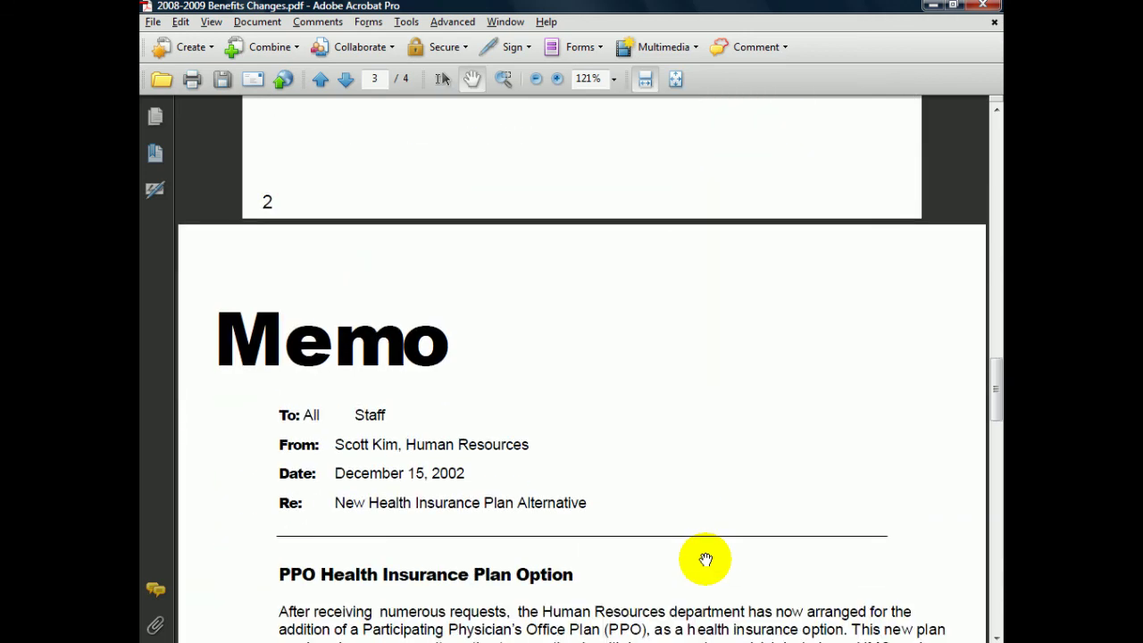
pyautogui.scroll(-1, 705, 560)
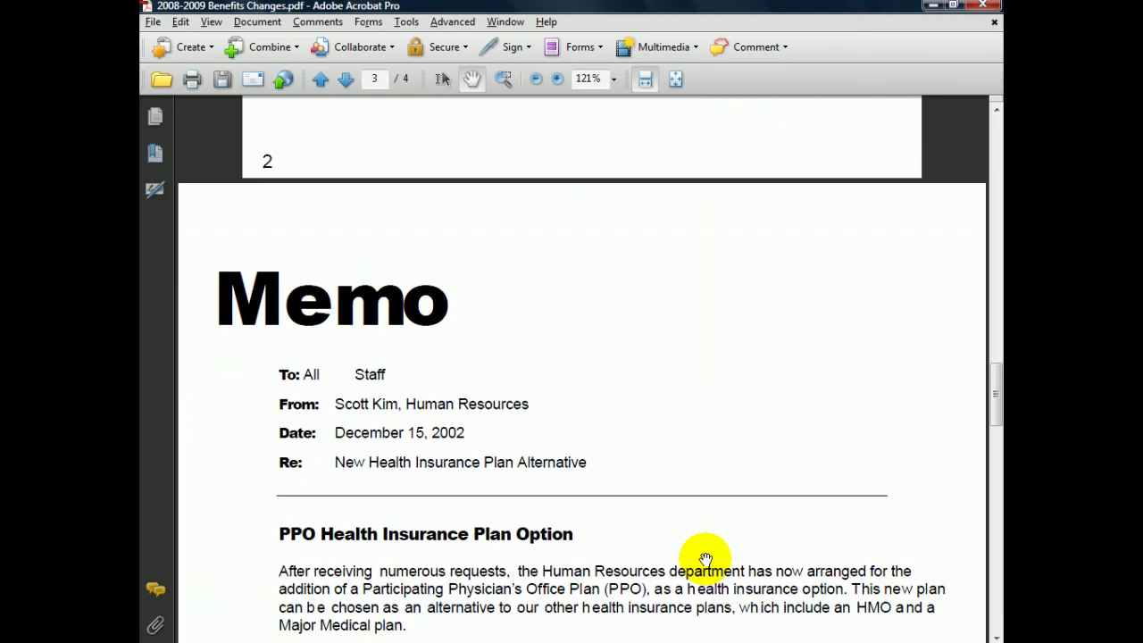
pyautogui.scroll(3, 706, 559)
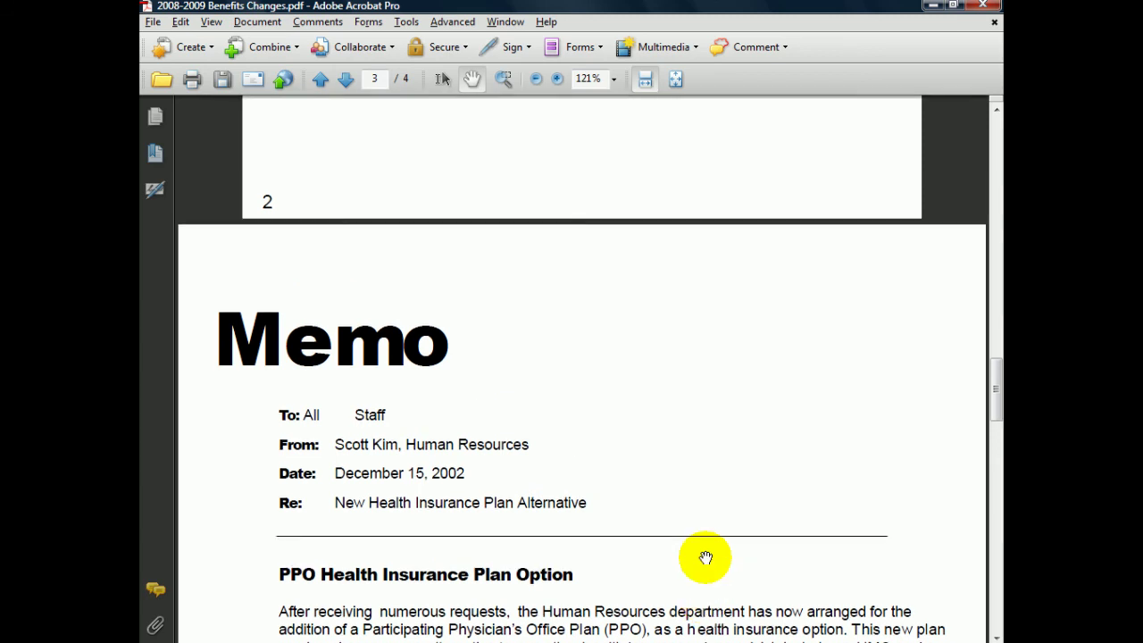